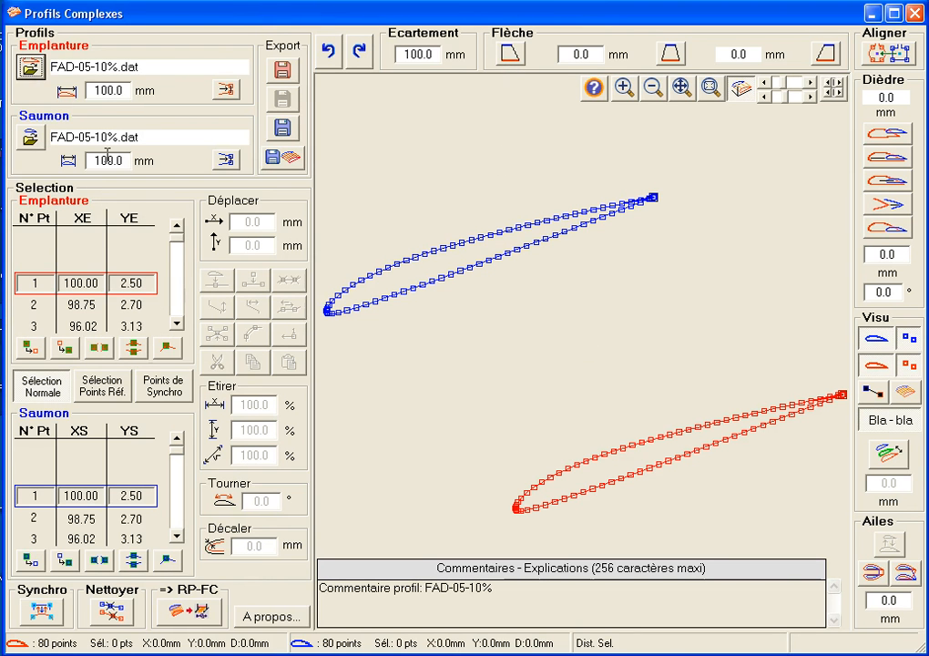
- Set the root (Emplanture) chord to 200 mm and the tip (Saumon) chord to 150 mm
double_click(107, 161)
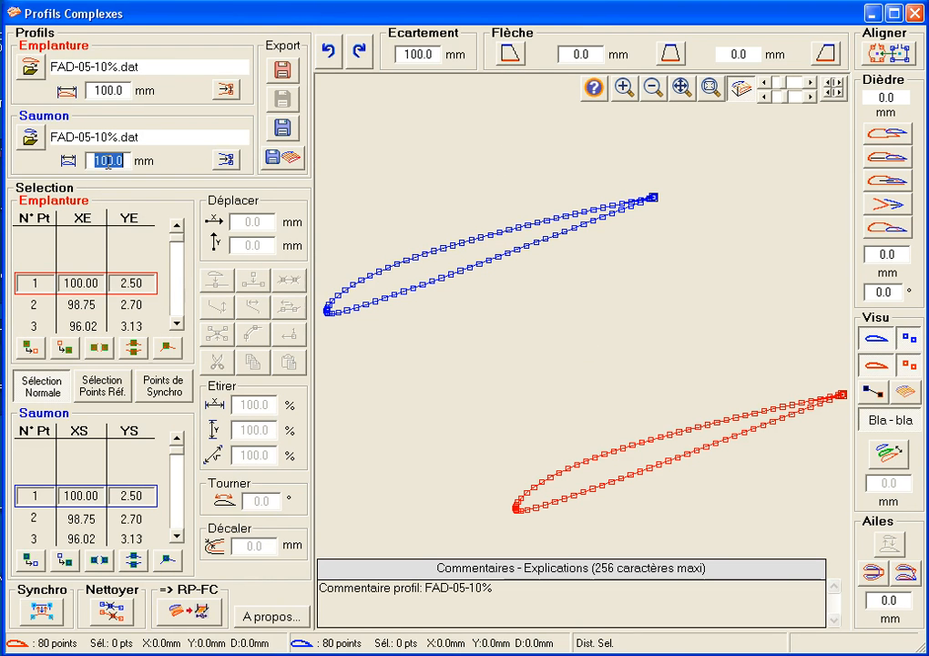
double_click(108, 90)
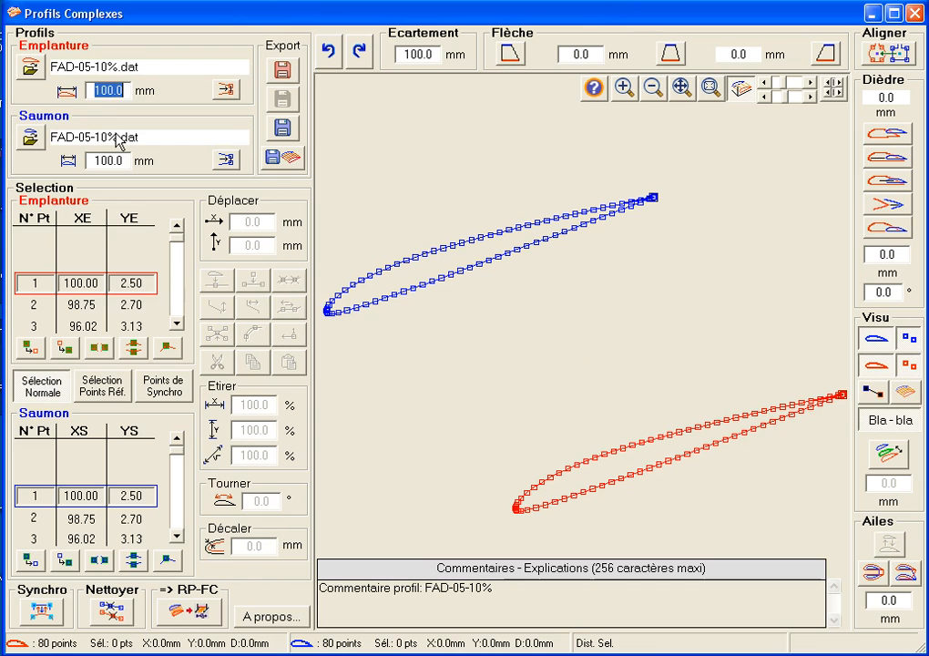
type("200")
key("Return")
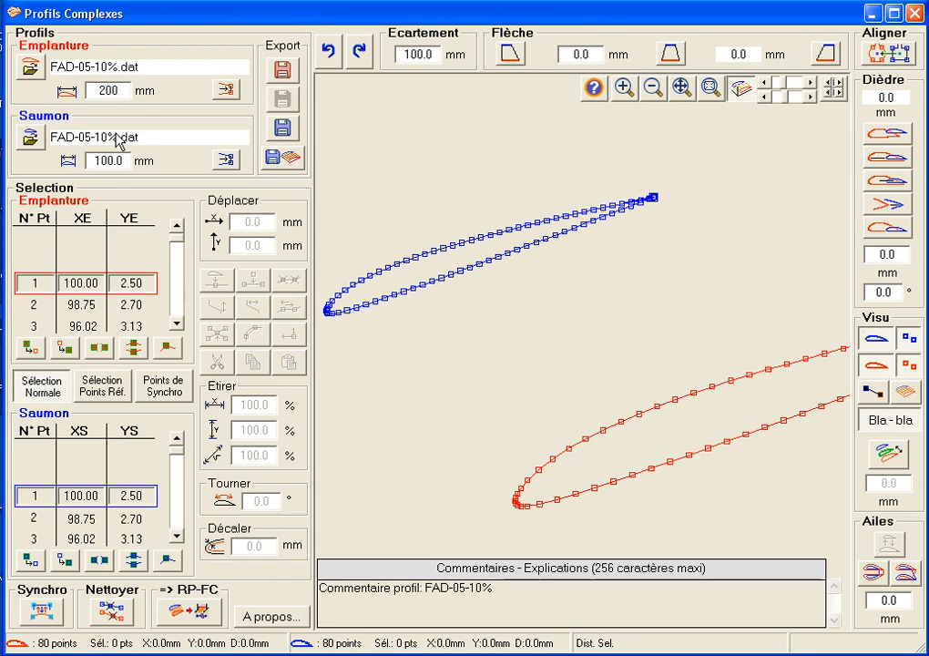
double_click(116, 161)
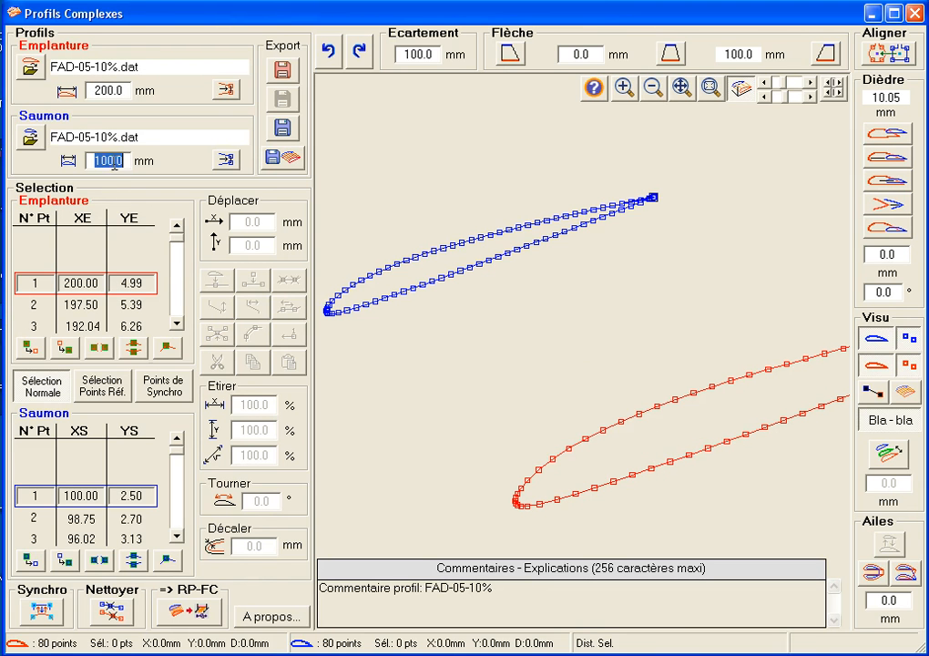
type("150")
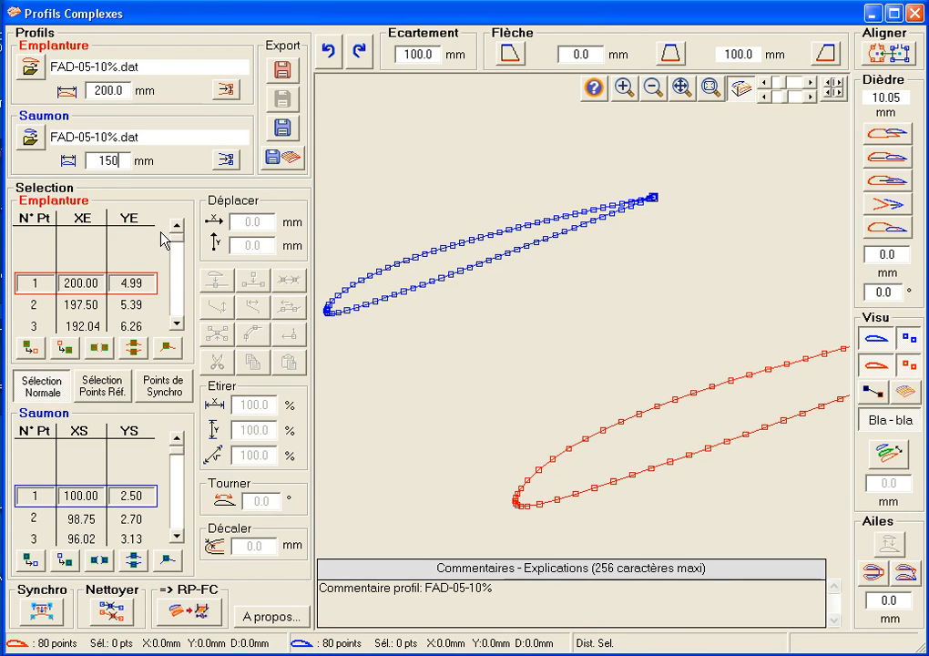
key("Return")
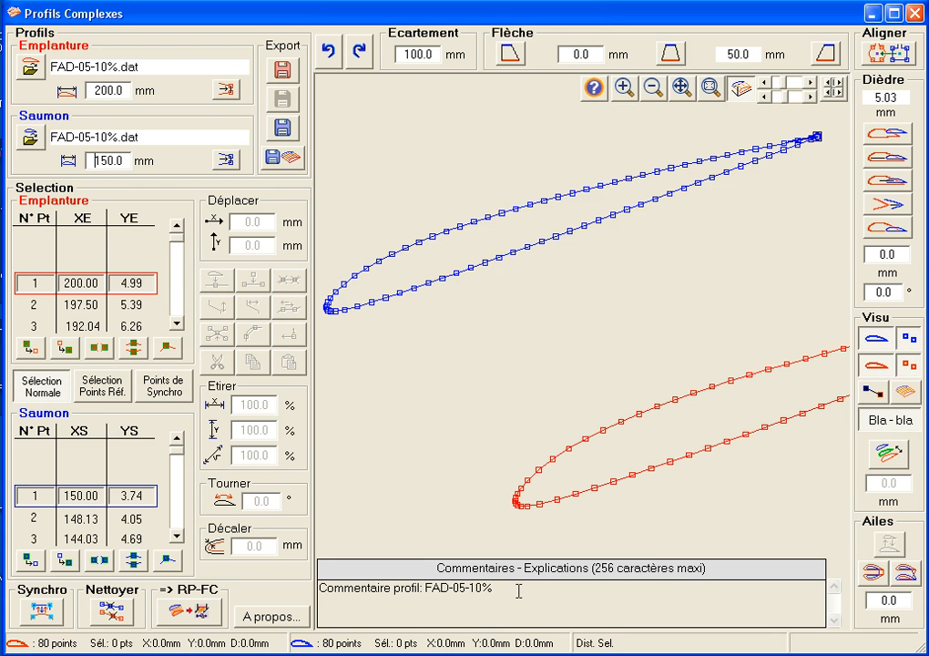
- Replace the profile comment with "Aile fictive pour tutoriel Complexes"
left_click(482, 594)
left_click_drag(534, 593, 312, 535)
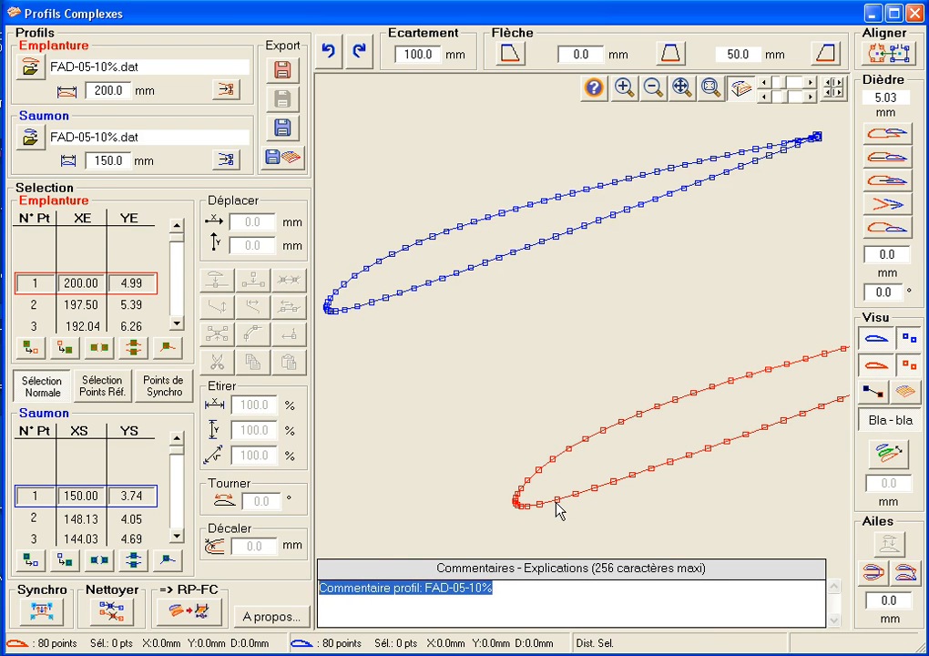
type("Aile ")
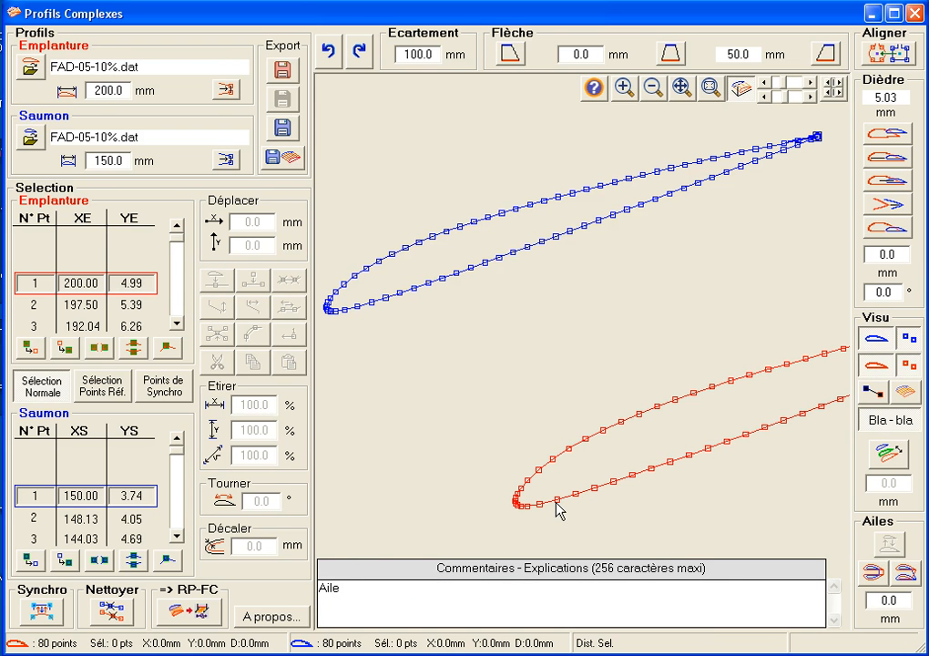
type("fictive pour tutoriel")
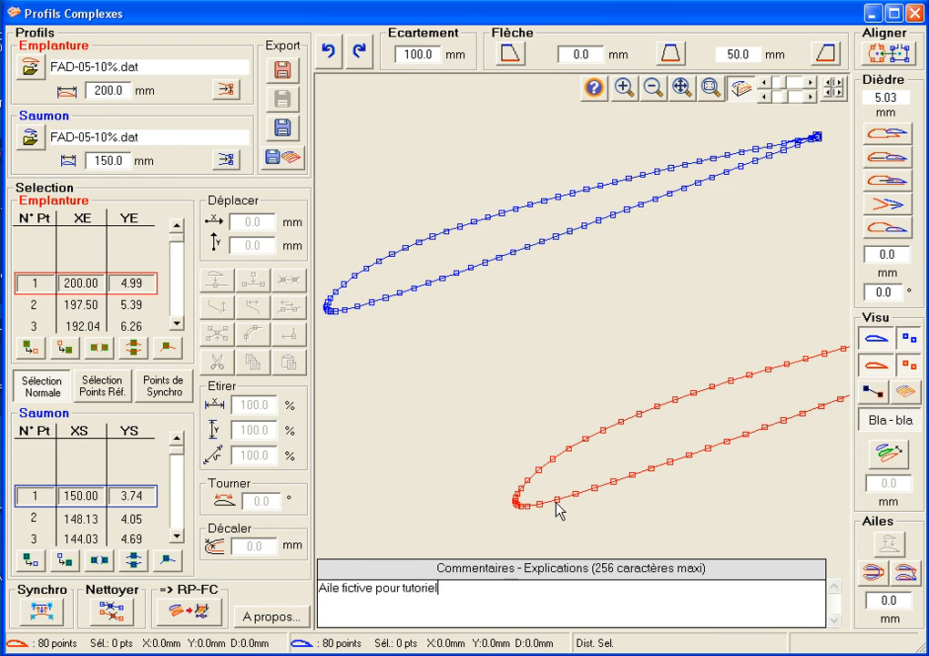
type(" complexes")
key("BackSpace")
key("BackSpace")
key("BackSpace")
key("BackSpace")
key("BackSpace")
key("BackSpace")
key("BackSpace")
key("BackSpace")
type("Complexes")
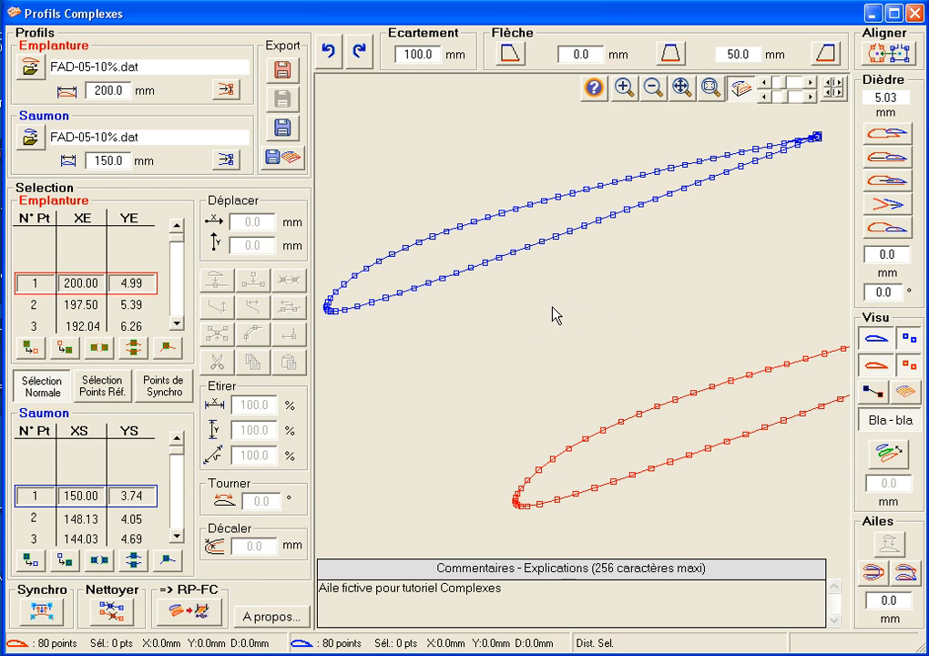
- Save the wing as a Complexes project (.cpx) named "Aile fictive" in the Tuto synchro folder
left_click(286, 159)
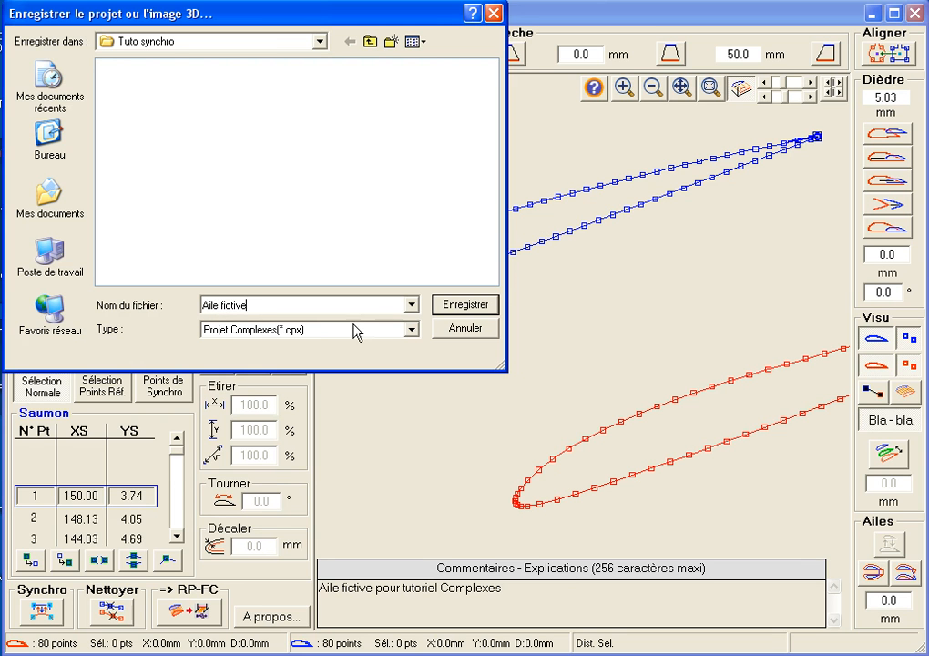
left_click(465, 304)
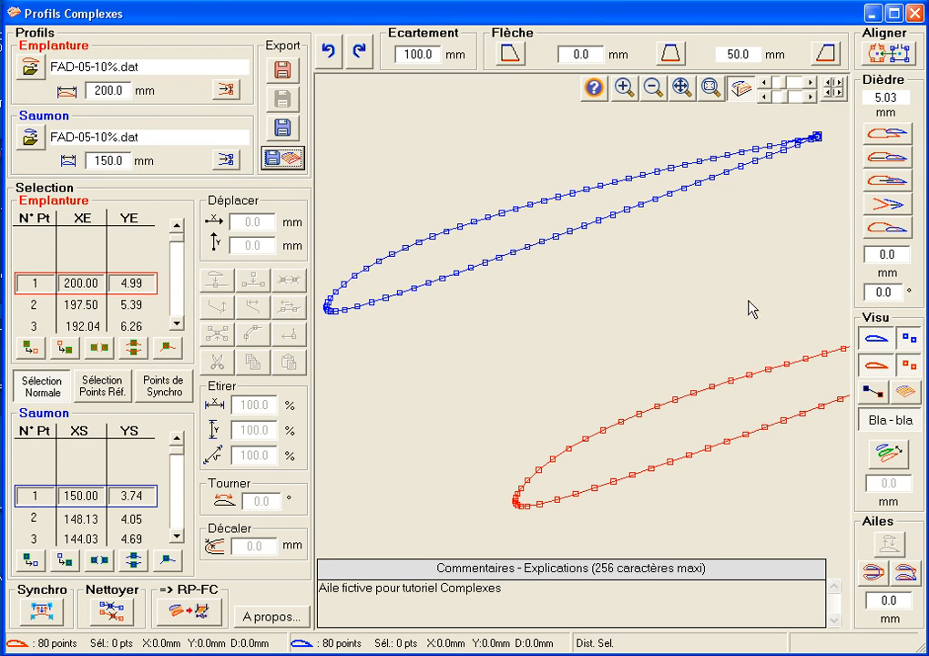
left_click(711, 88)
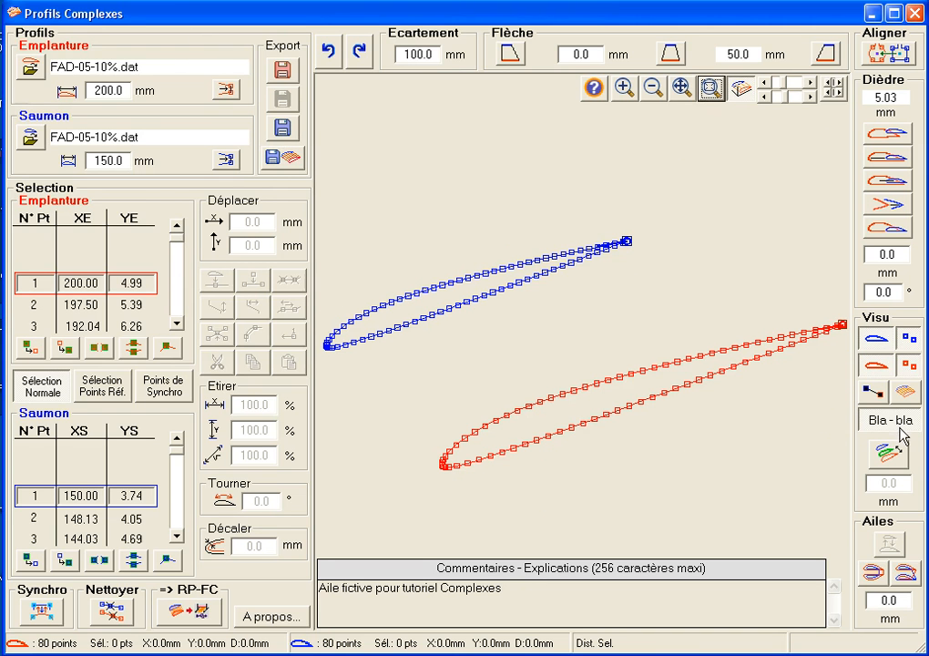
- Examine the file types offered for exporting the tip profile and for opening a root profile, leaving both dialogs without saving or loading
left_click(284, 128)
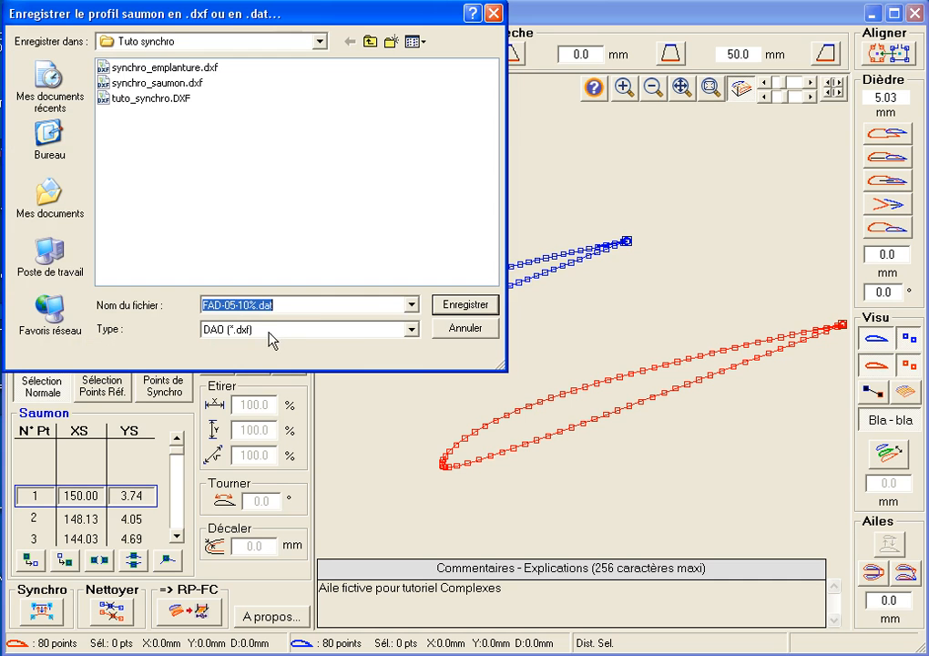
left_click(412, 330)
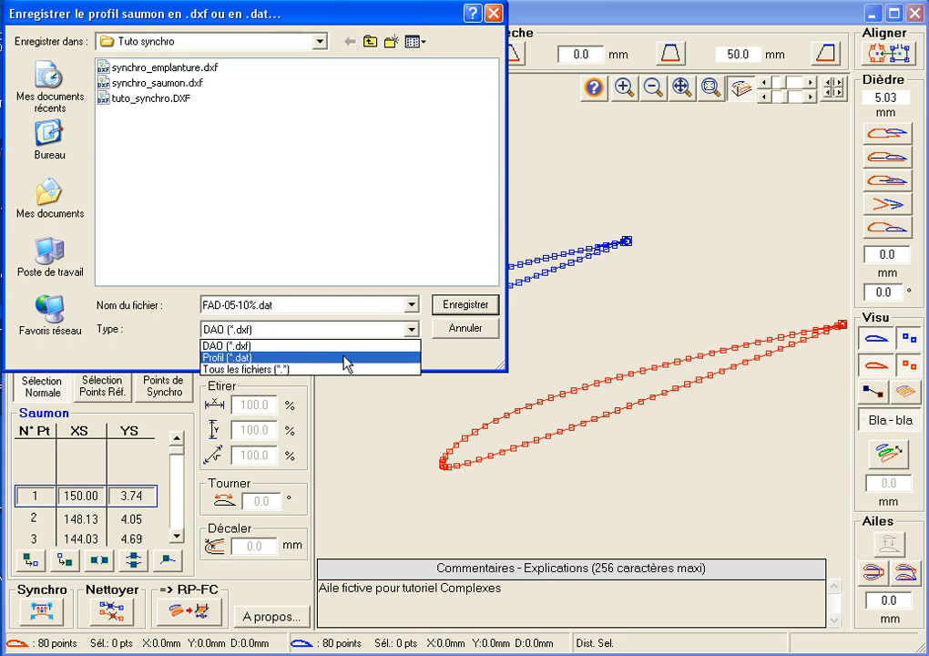
left_click(466, 328)
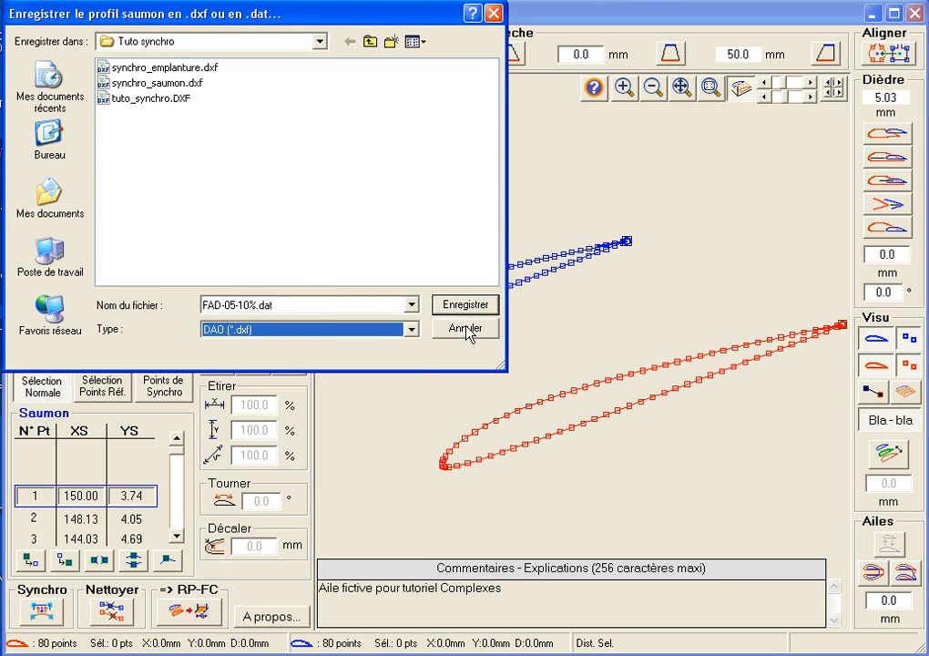
left_click(467, 328)
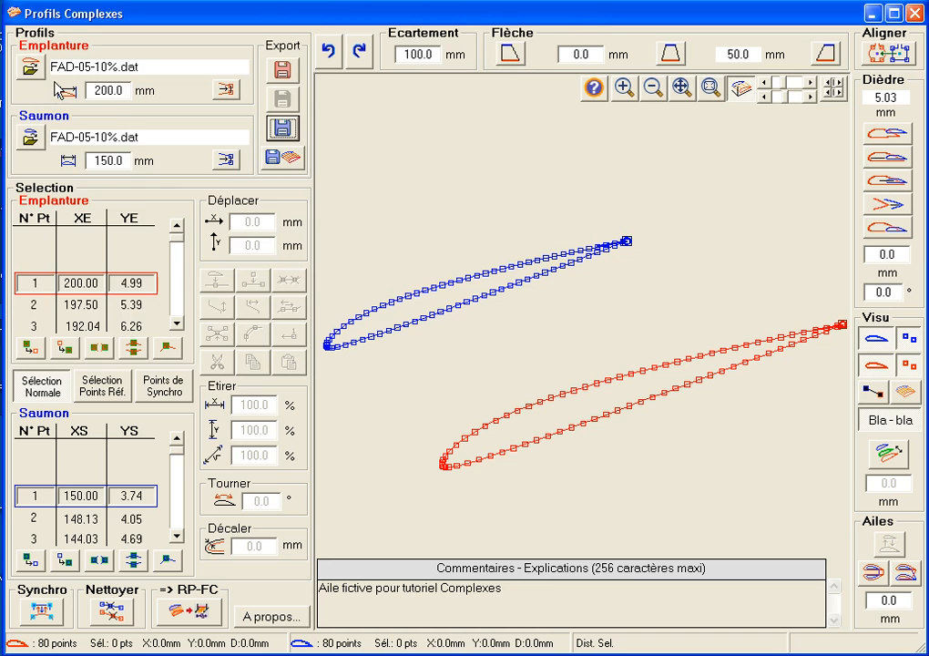
left_click(30, 66)
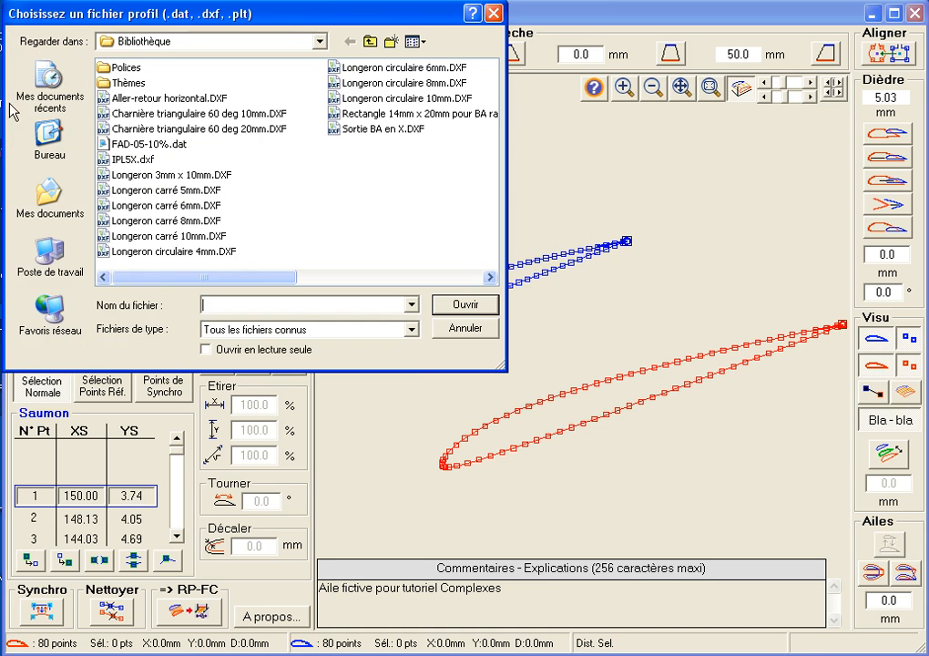
left_click(410, 330)
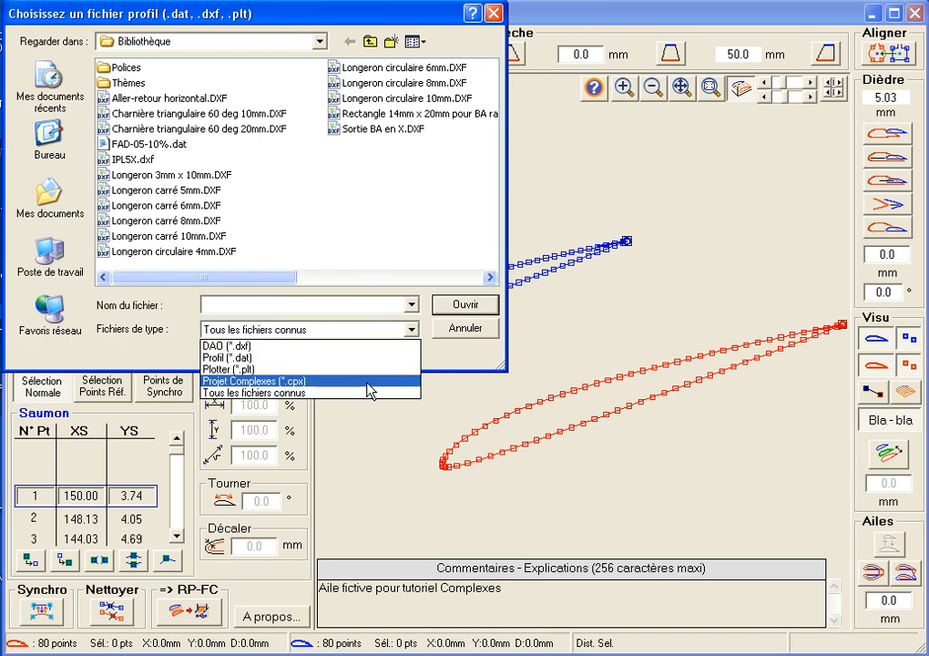
left_click(469, 328)
left_click(467, 329)
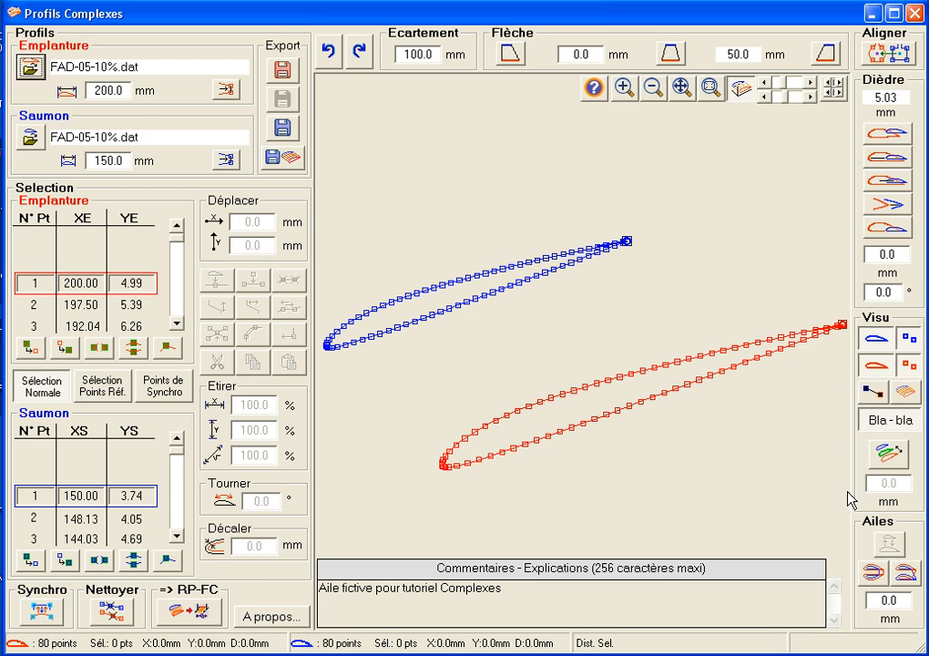
- Hide the comments area and set the spacing (Ecartement) between root and tip profiles to 750 mm
left_click(891, 422)
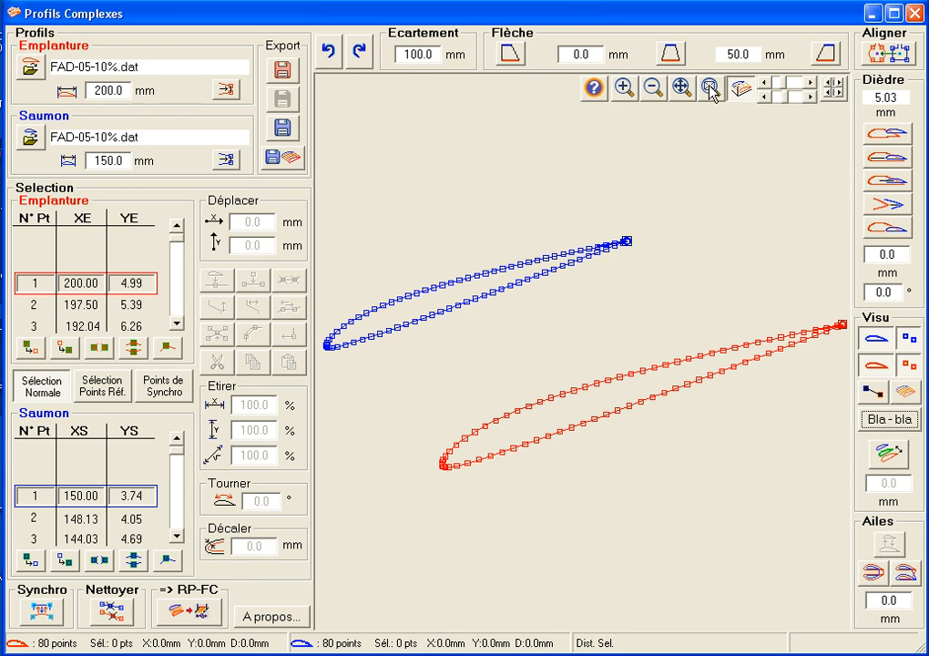
double_click(428, 54)
type("700")
key("BackSpace")
key("BackSpace")
type("50")
key("Return")
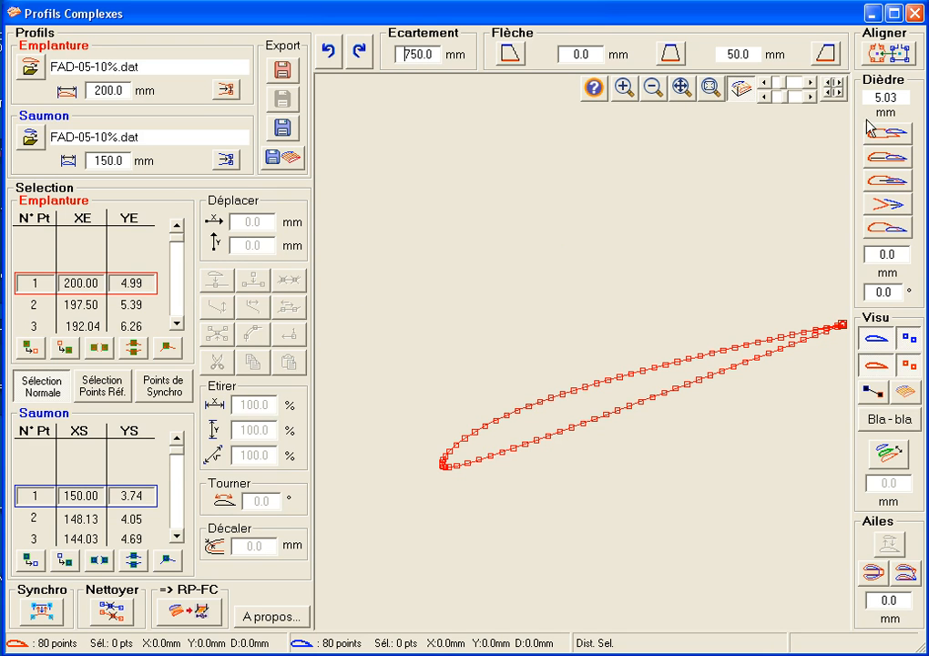
left_click(712, 90)
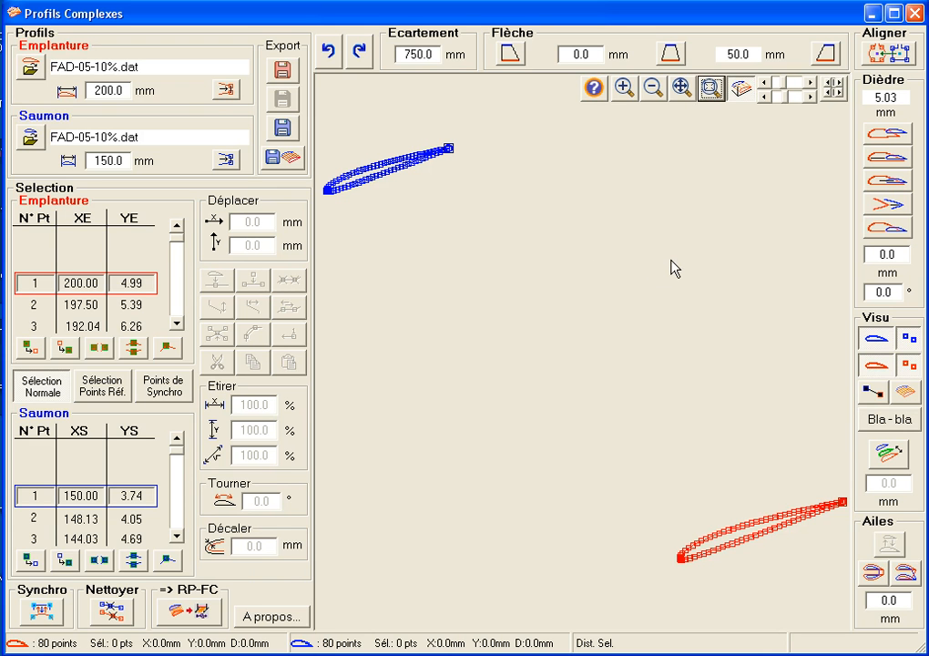
- Show the wing skin between the profiles and align the tip with the root at the upper surface and trailing edge
left_click(908, 393)
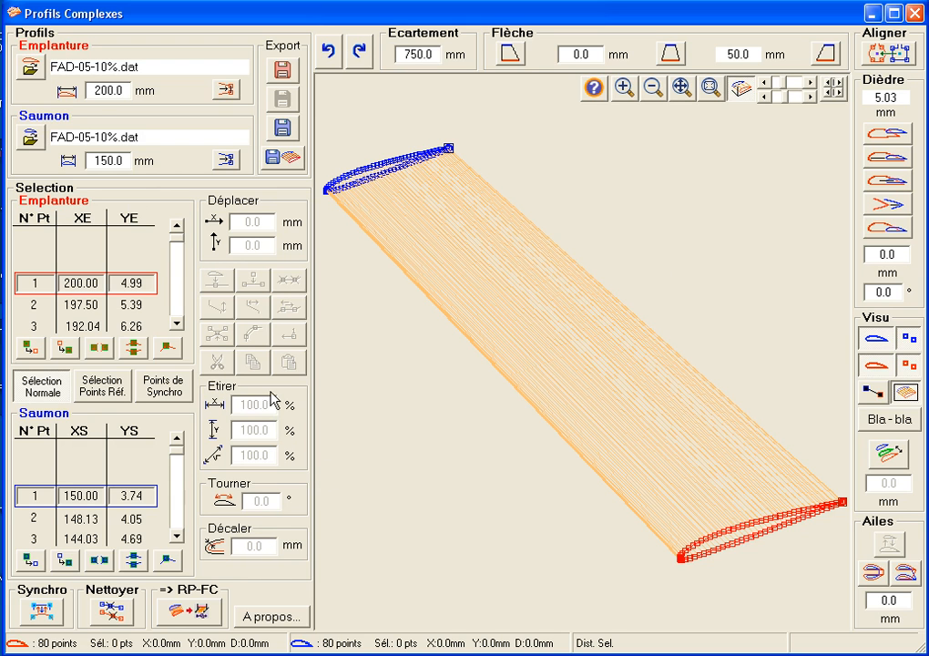
left_click(741, 91)
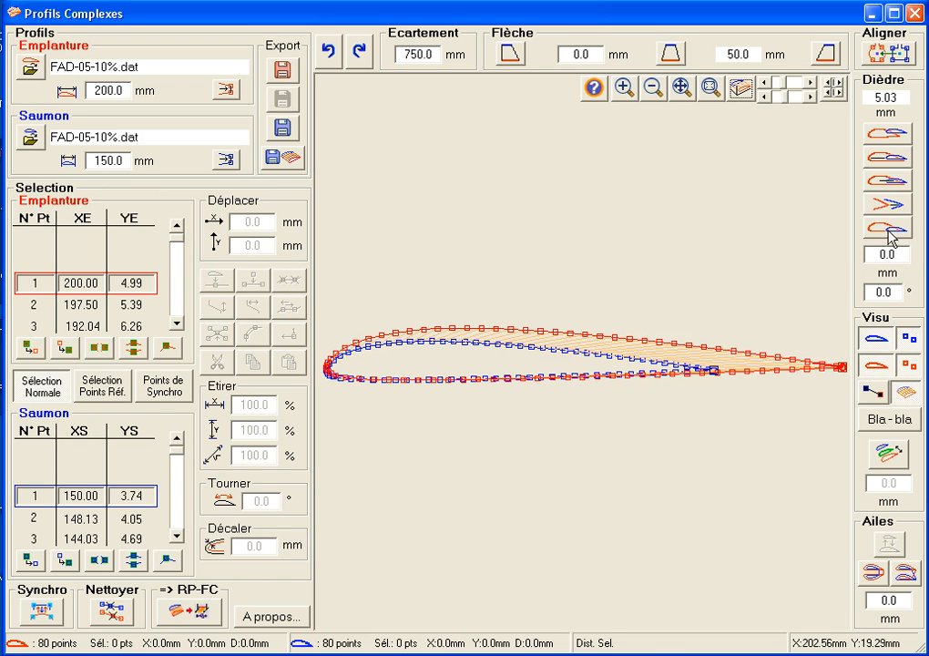
left_click(888, 132)
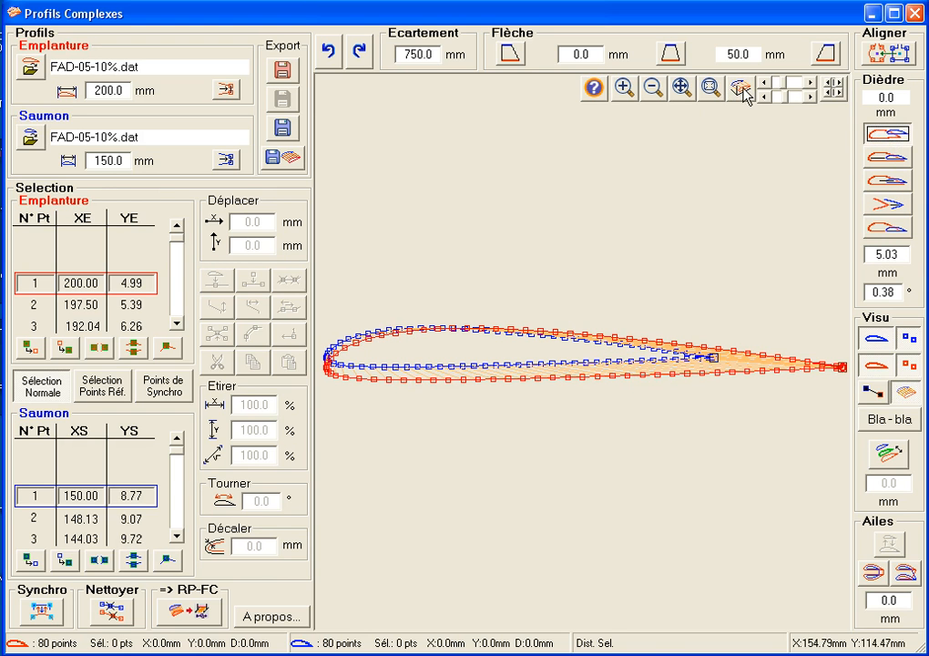
left_click(826, 54)
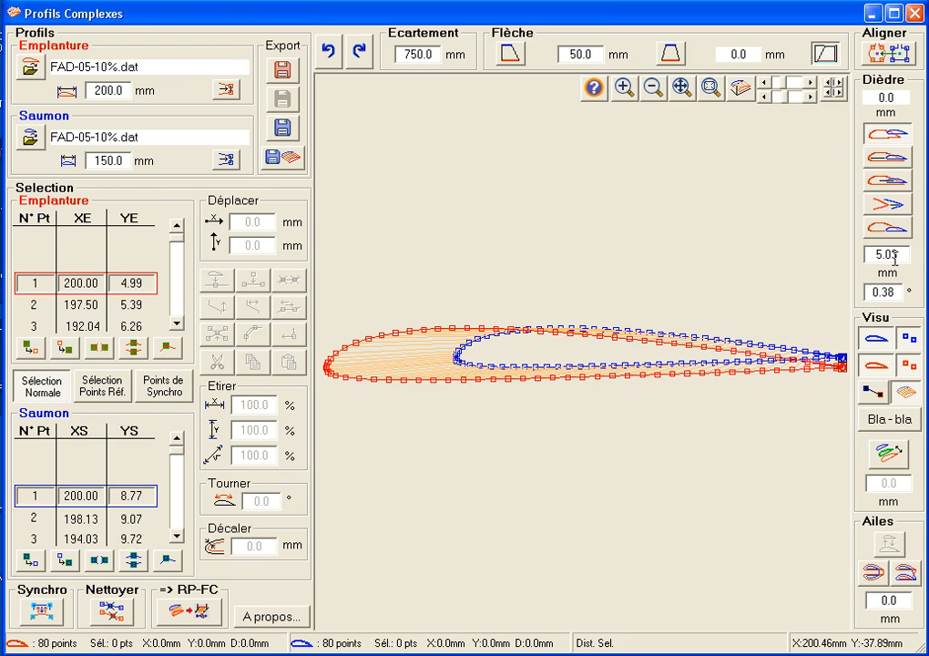
- Set the wing's dihedral angle to 1.5°
double_click(897, 292)
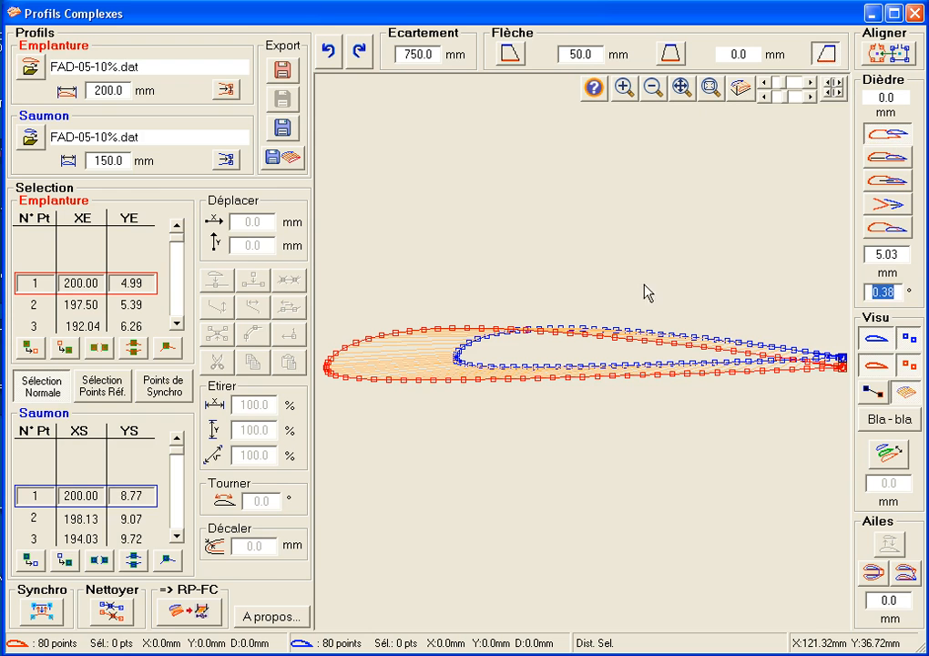
type("1.5")
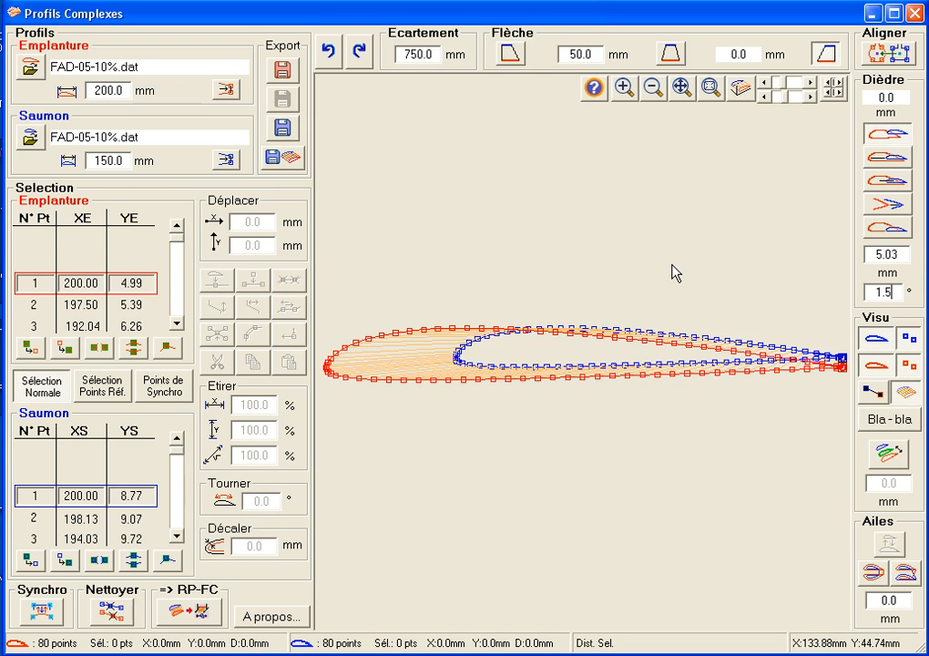
key("Return")
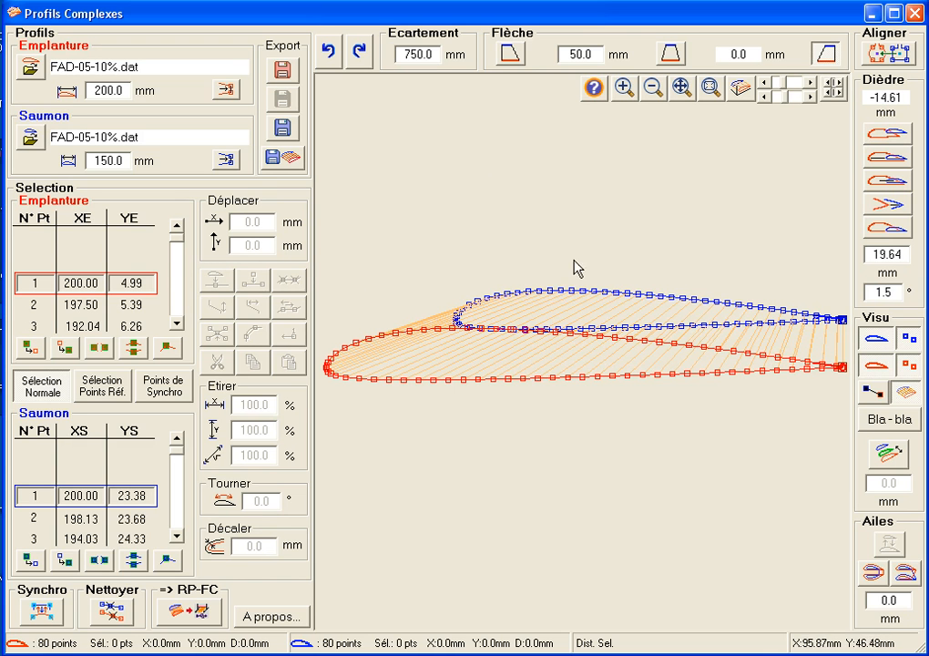
- Rotate all points of the tip profile by 2°, clear the selection and return to the 3D view
left_click(66, 562)
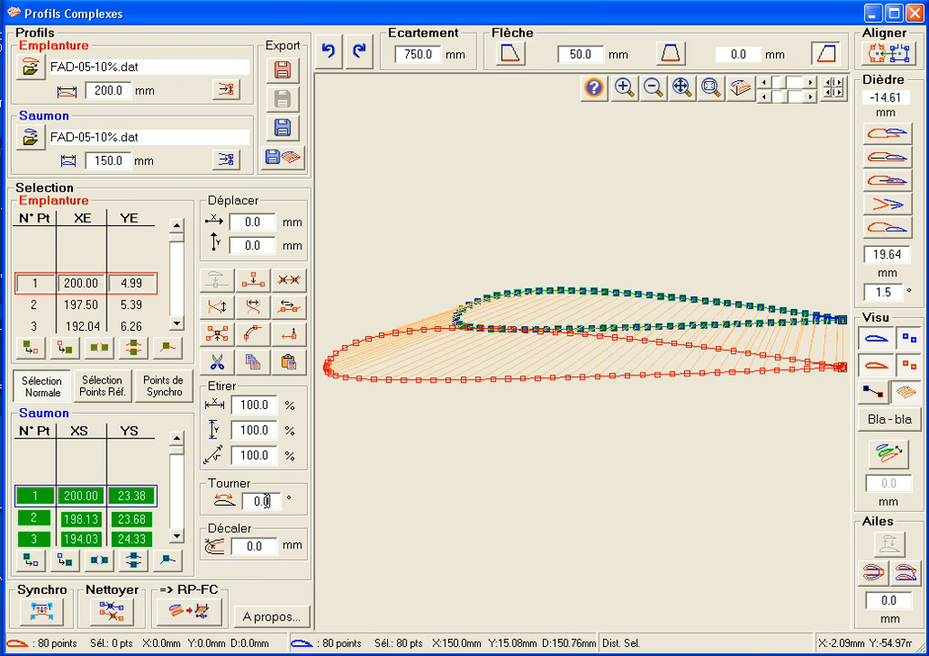
double_click(255, 501)
type("2")
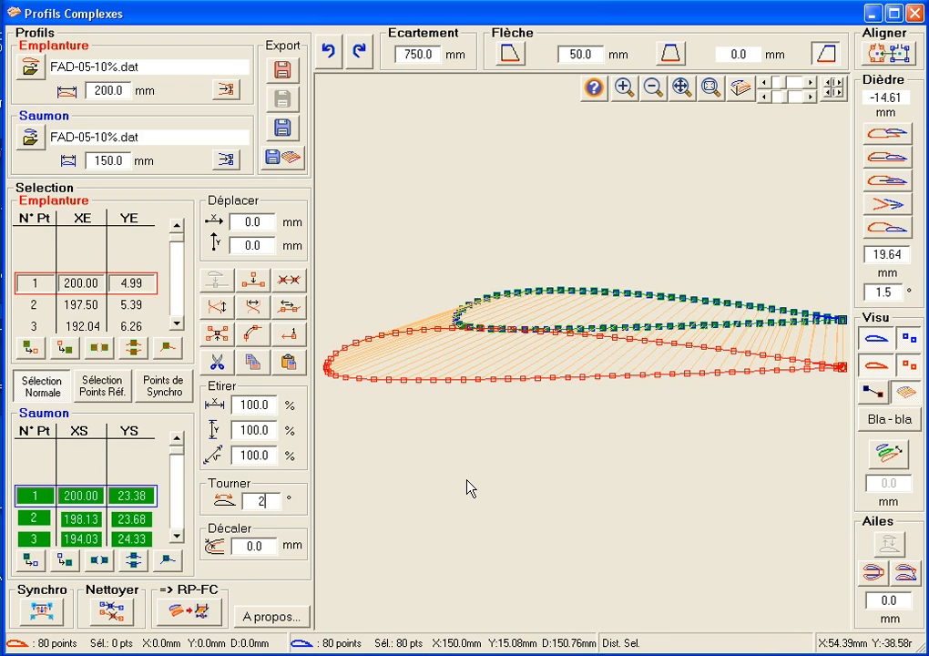
key("Return")
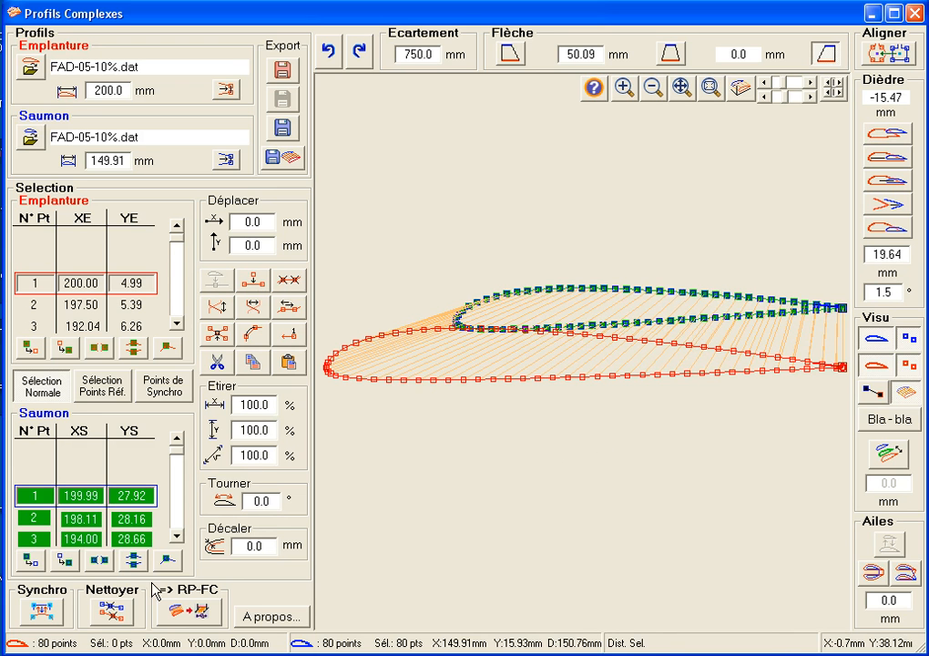
left_click(31, 559)
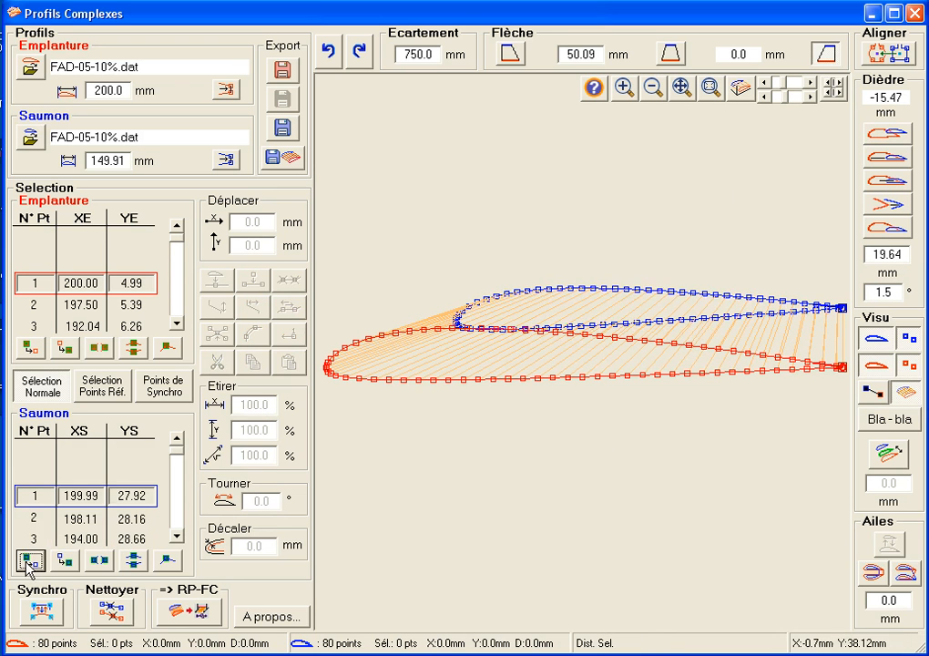
left_click(741, 87)
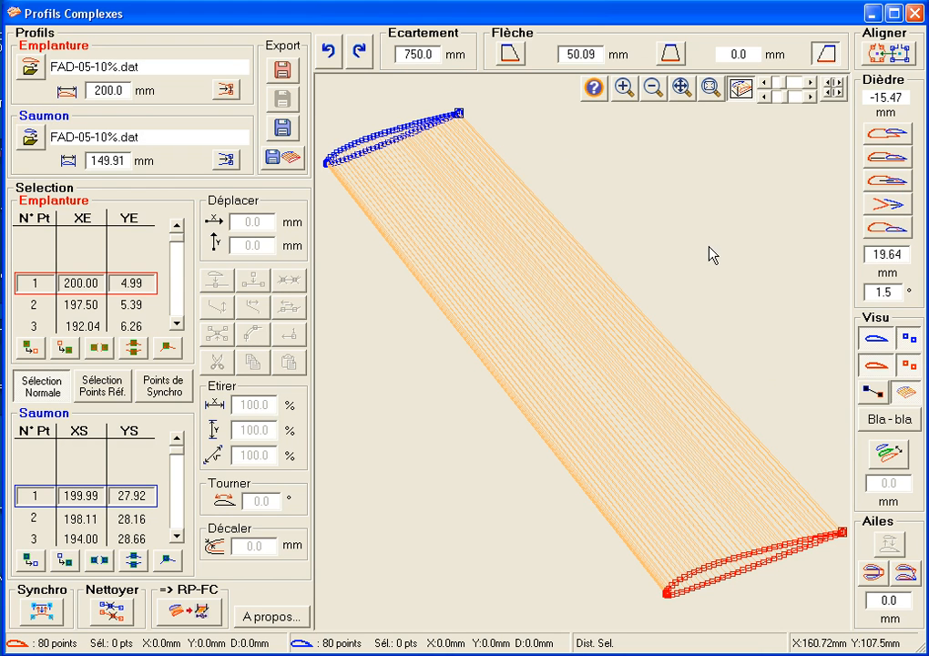
- Generate an intermediate profile 100 mm from the root profile
left_click(890, 453)
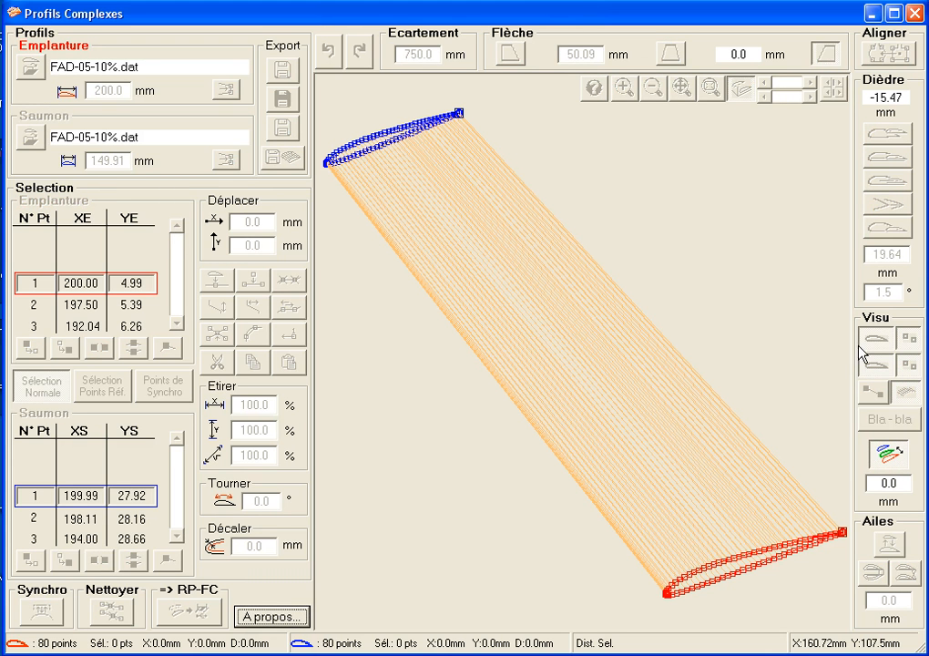
double_click(896, 484)
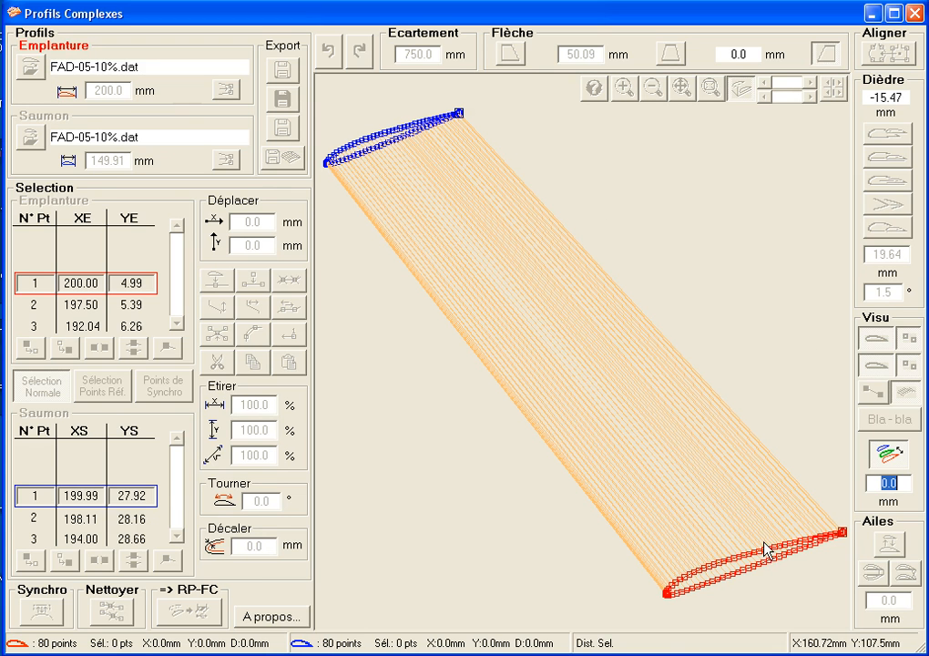
type("100")
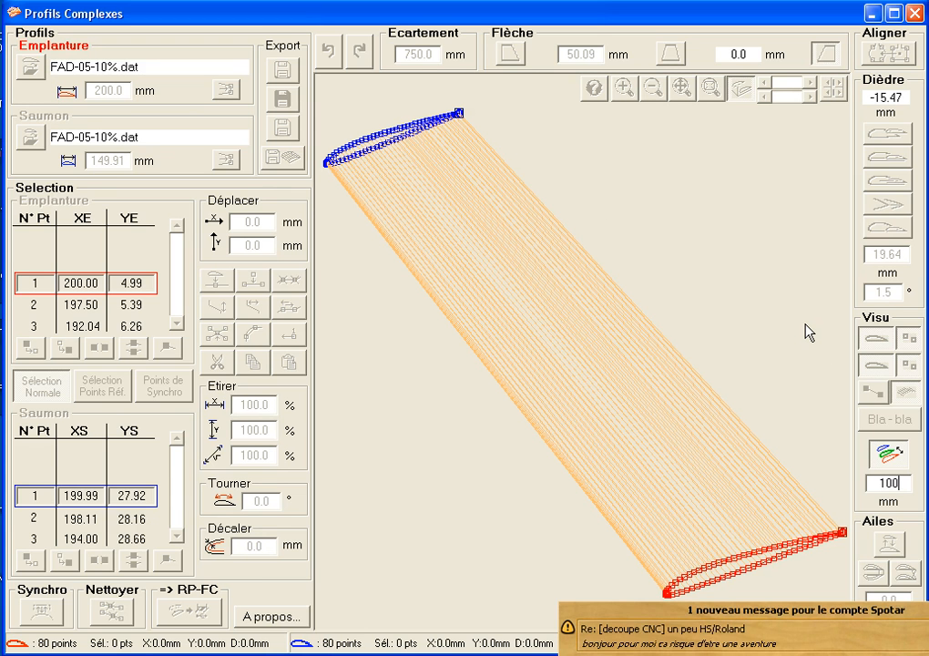
key("Return")
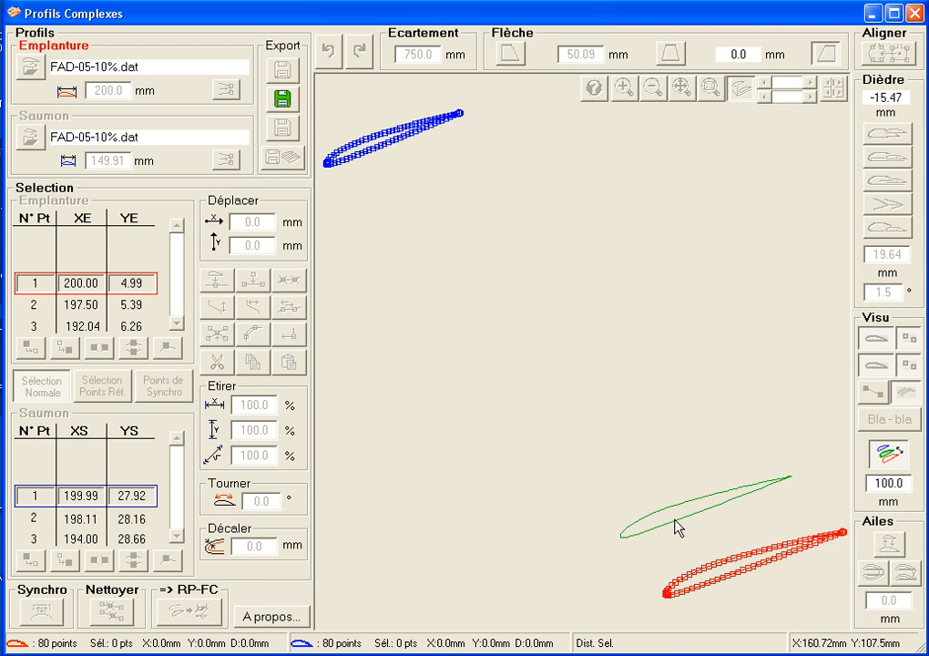
- Save the intermediate profile as the DXF file nervure1 in the Tuto synchro folder, and leave the intermediate profile mode
left_click(286, 97)
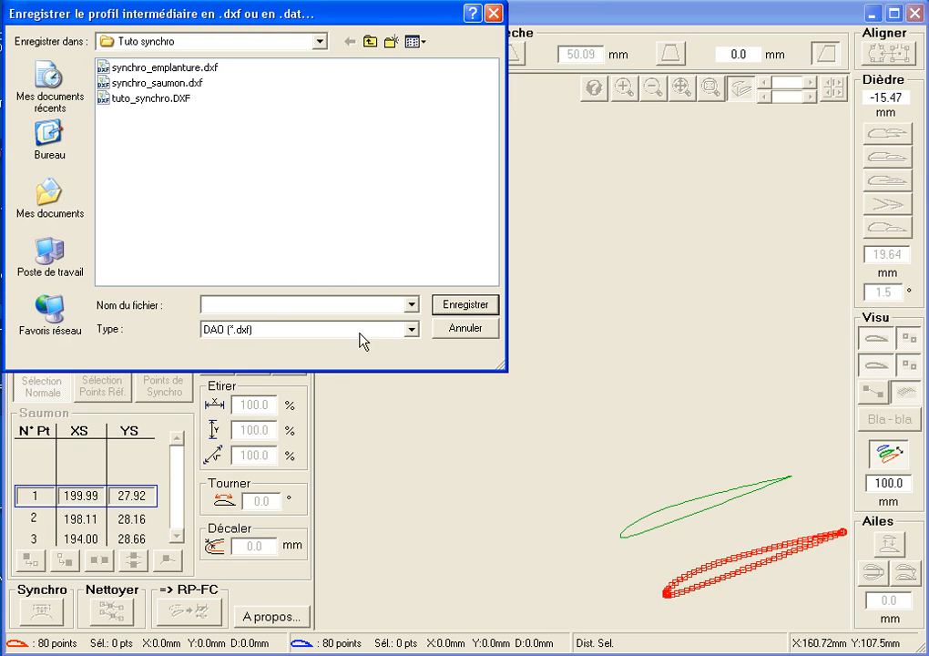
left_click(411, 329)
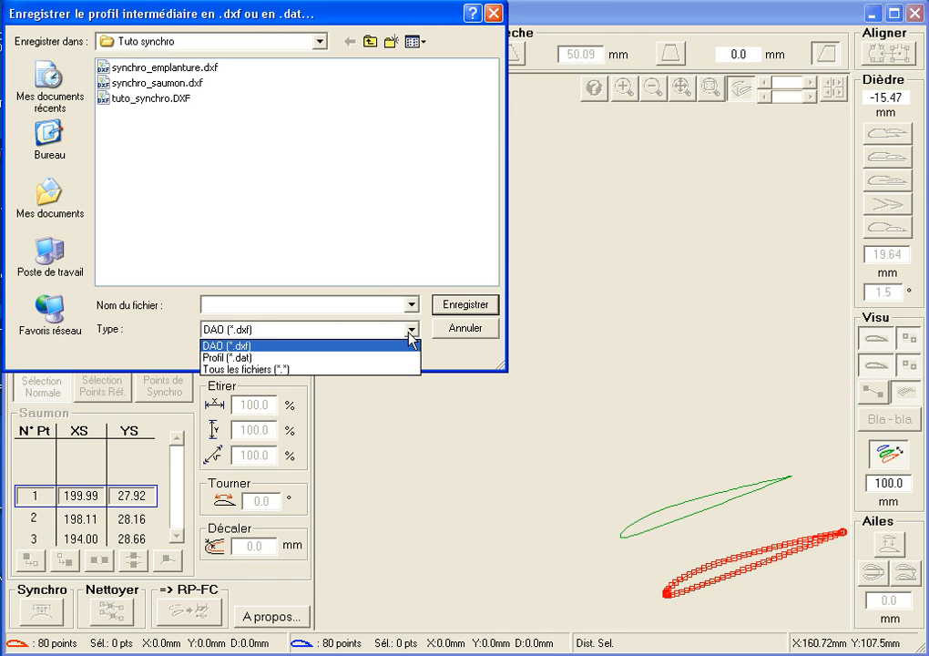
left_click(273, 342)
left_click(402, 305)
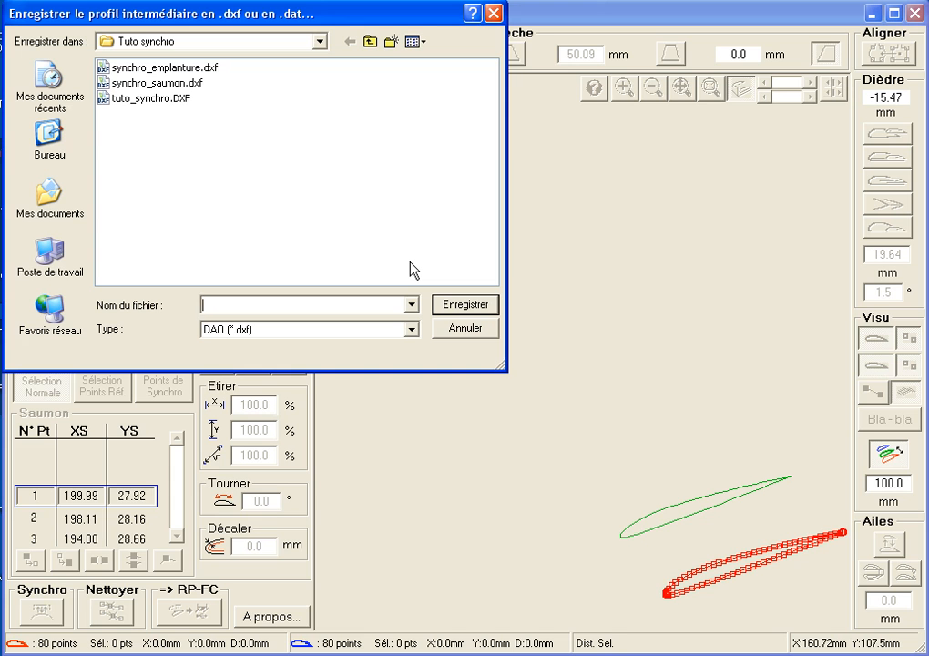
type("profil")
key("BackSpace")
key("BackSpace")
key("BackSpace")
key("BackSpace")
key("BackSpace")
key("BackSpace")
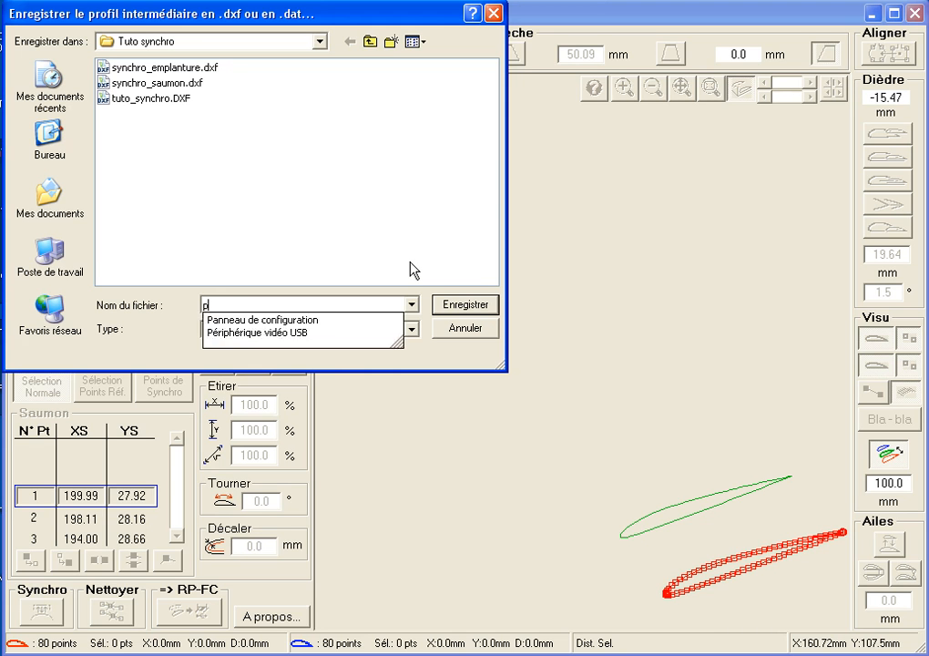
type("nervu")
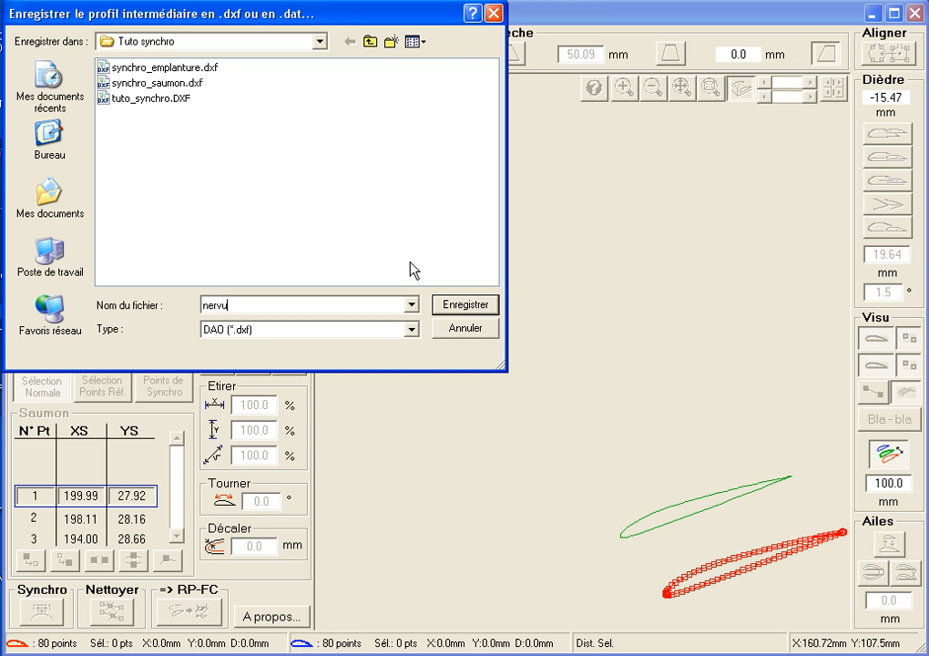
type("re1")
left_click(468, 309)
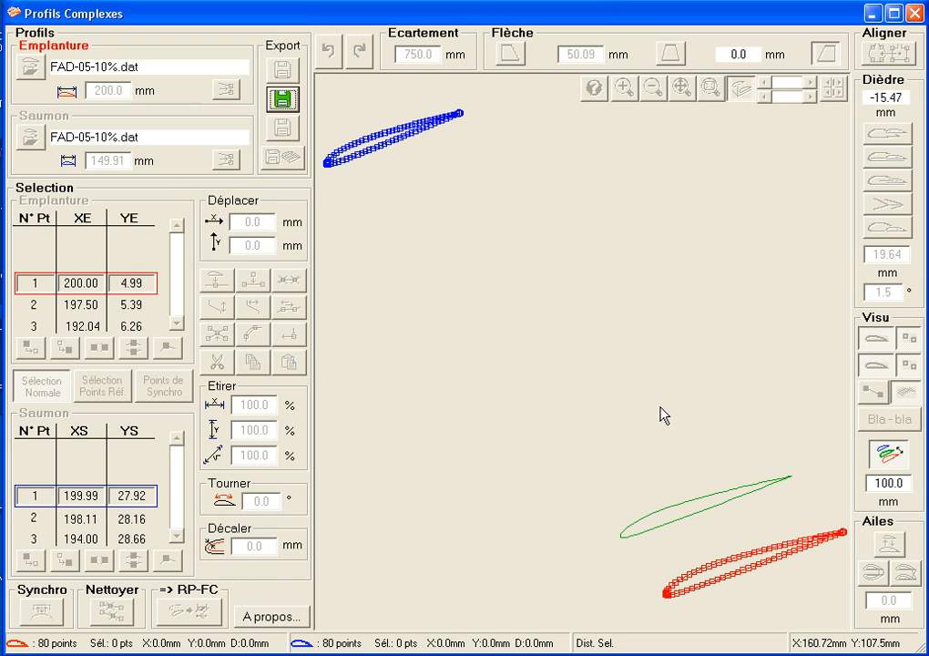
left_click(885, 454)
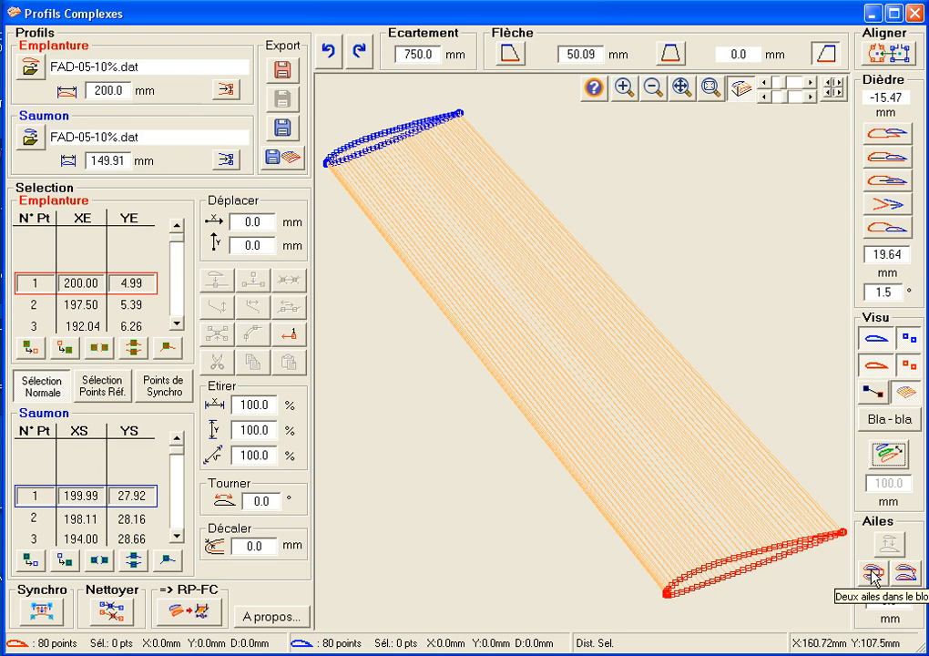
- Place two mirrored wings in the block with 10 mm spacing and check the layout in 3D
left_click(740, 91)
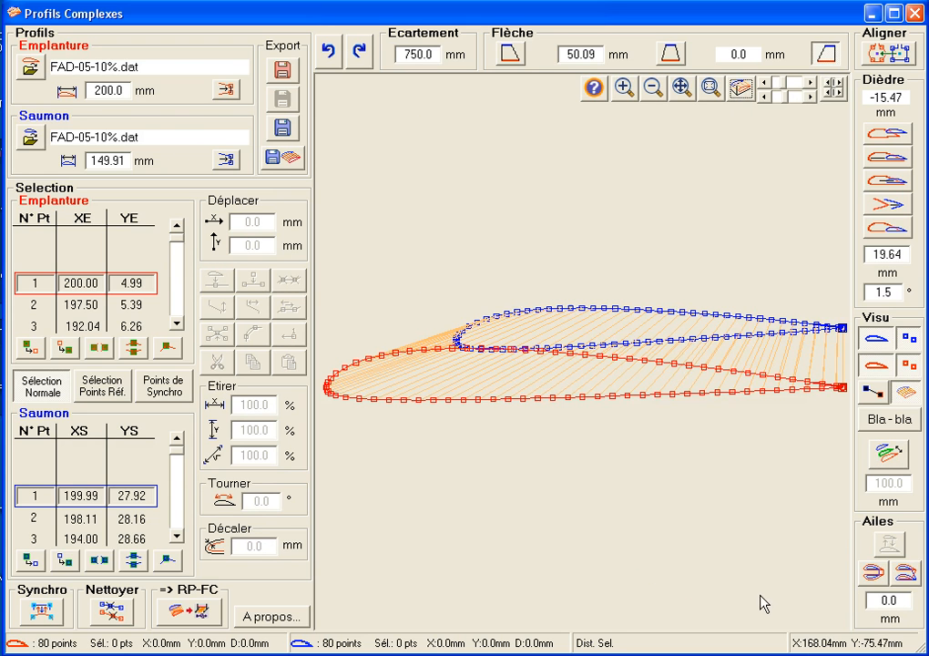
double_click(890, 600)
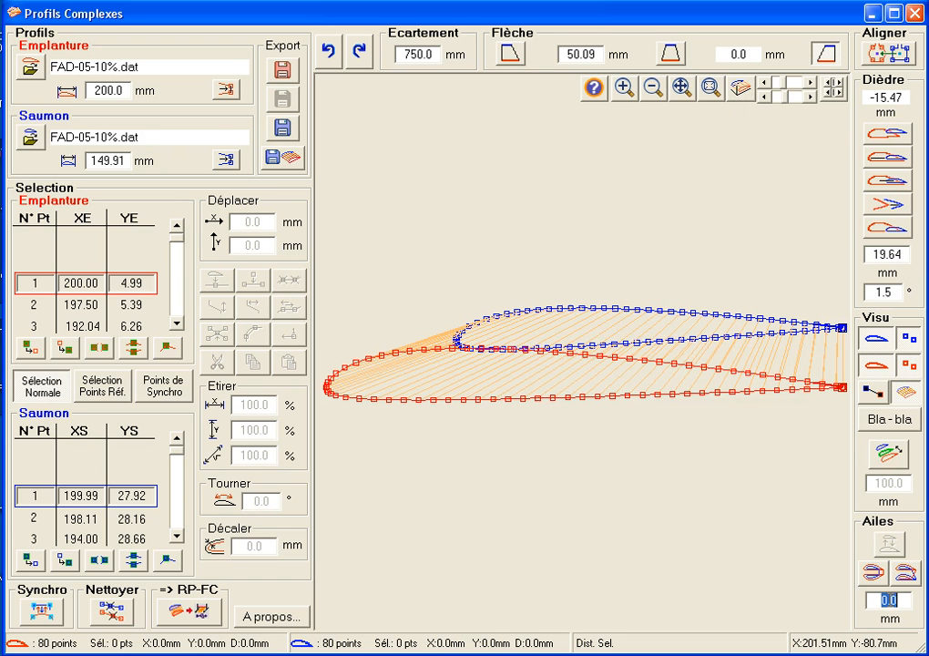
type("10")
left_click(873, 576)
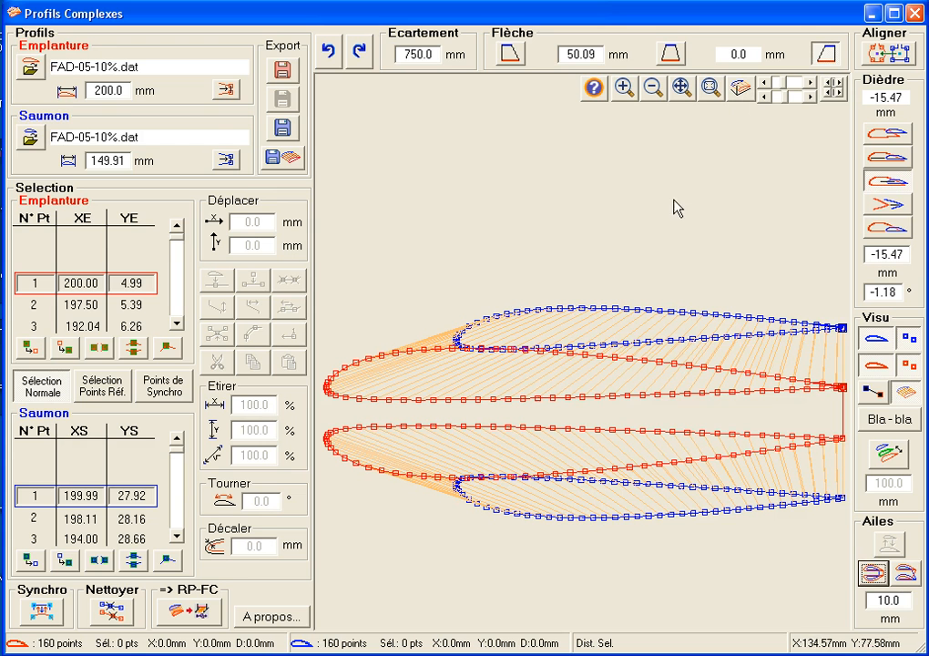
left_click(743, 94)
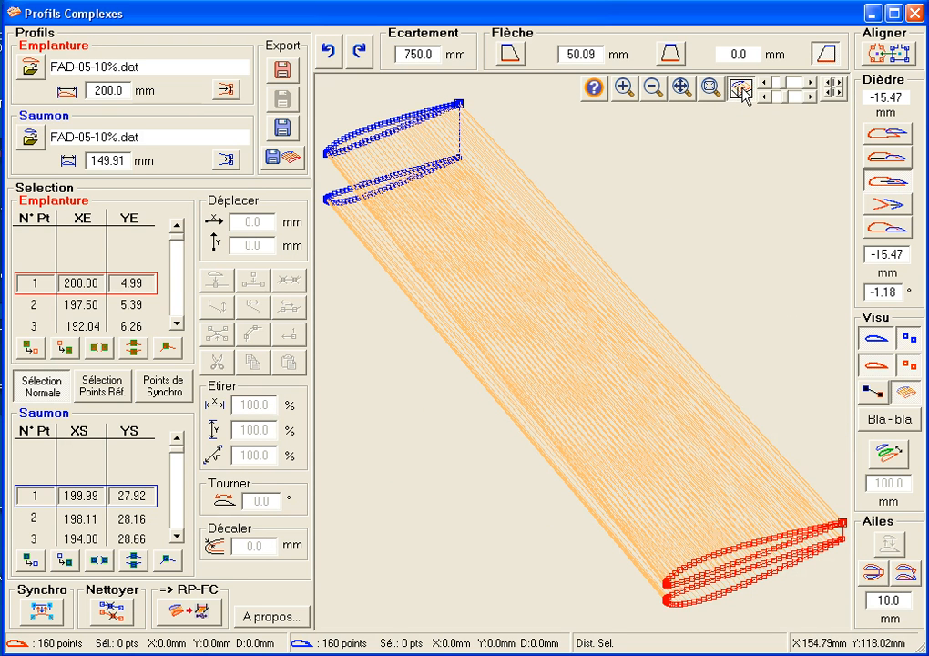
left_click(742, 94)
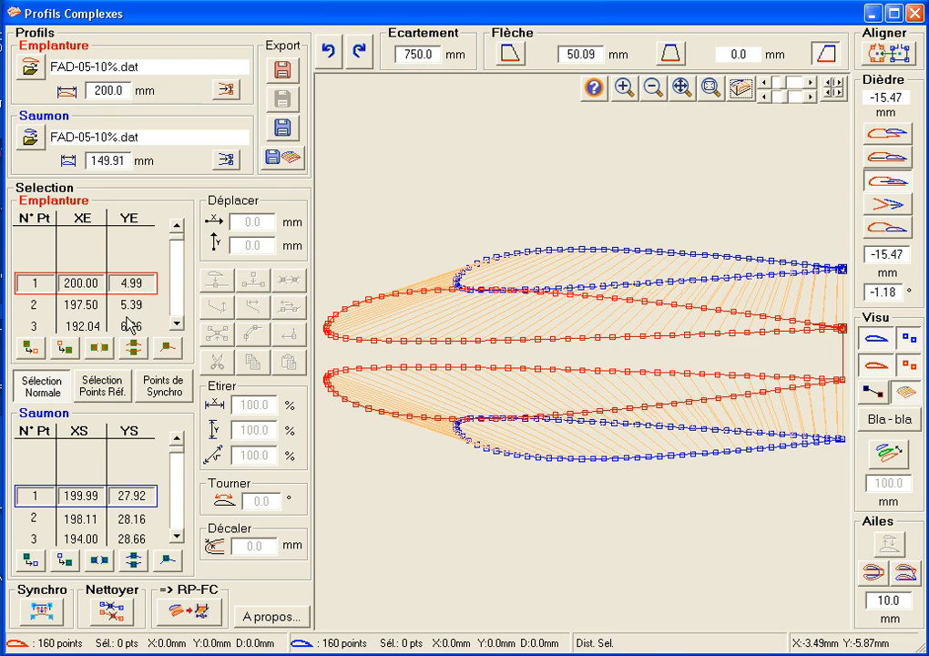
- Show the link between matching root and tip points and go through the root profile's points up to point 114
left_click(177, 326)
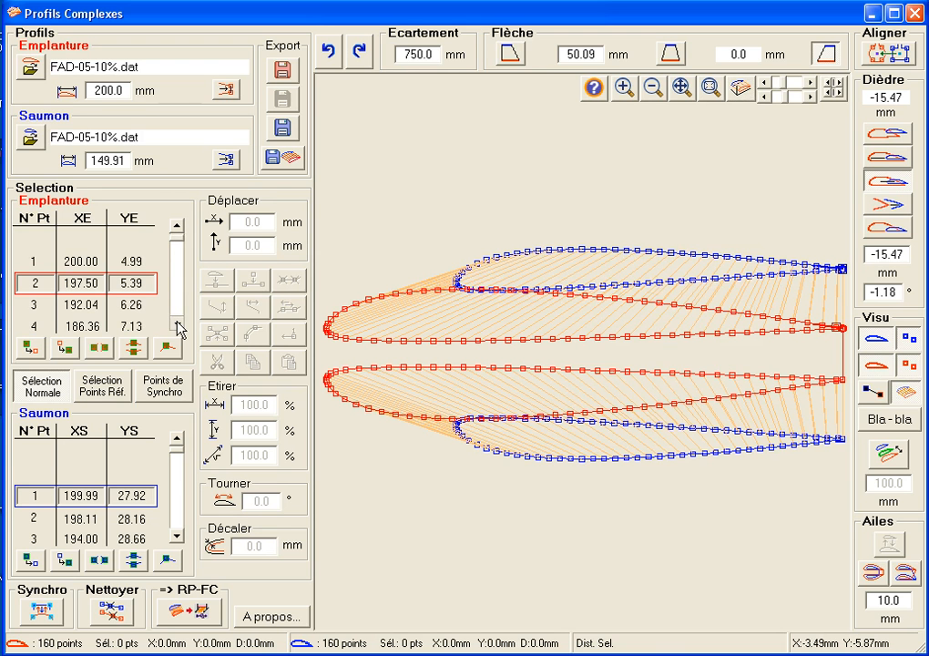
left_click(177, 325)
left_click(872, 392)
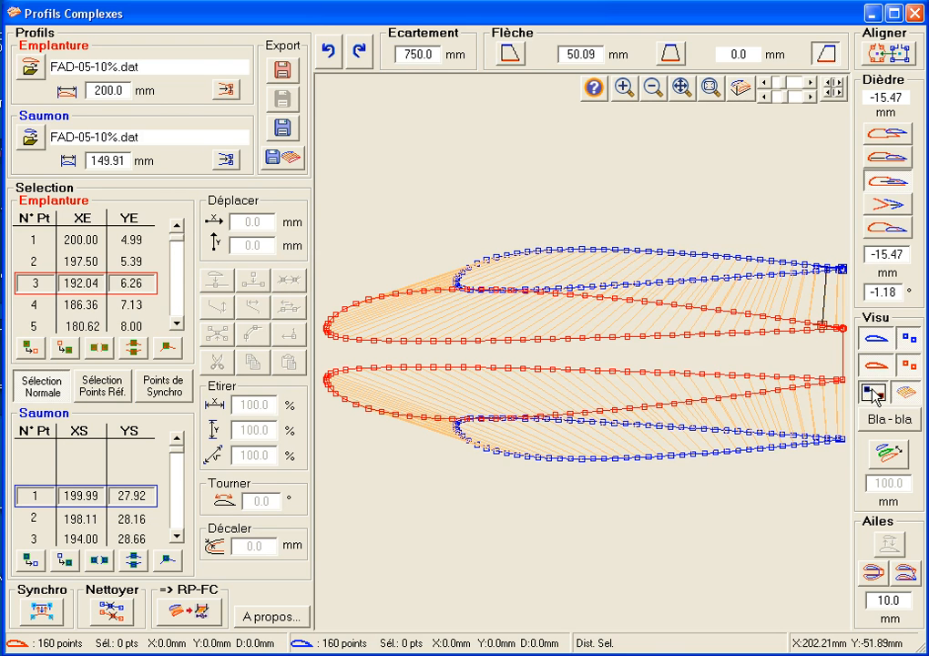
left_click_drag(179, 238, 193, 281)
mouse_move(194, 279)
left_mouse_down()
mouse_move(194, 301)
mouse_move(193, 292)
left_mouse_up()
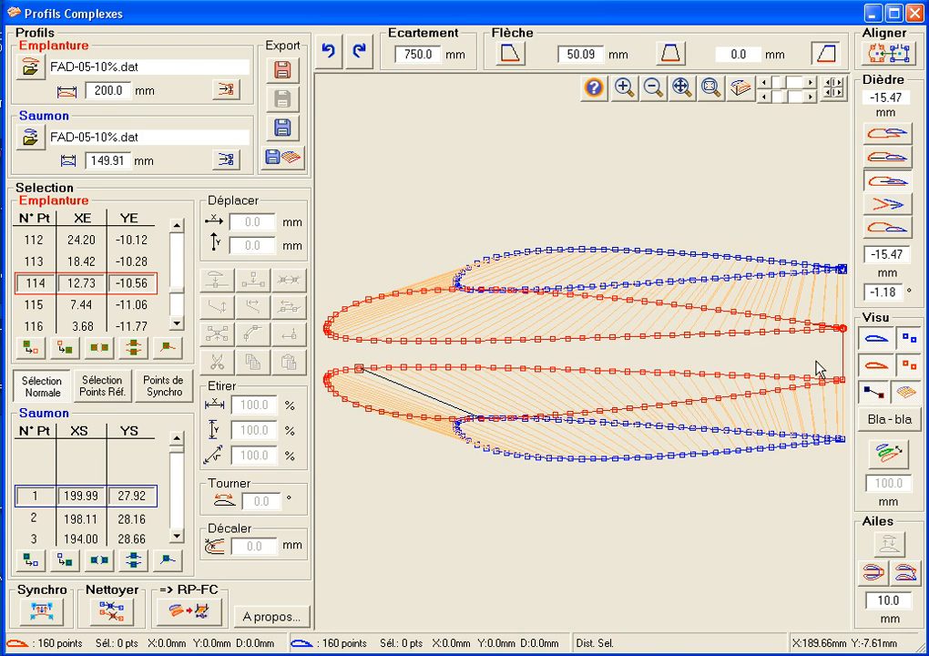
- Undo the mirrored two-wing layout and lay out two wings with root and tip reversed in the block, 10 mm apart
left_click(329, 55)
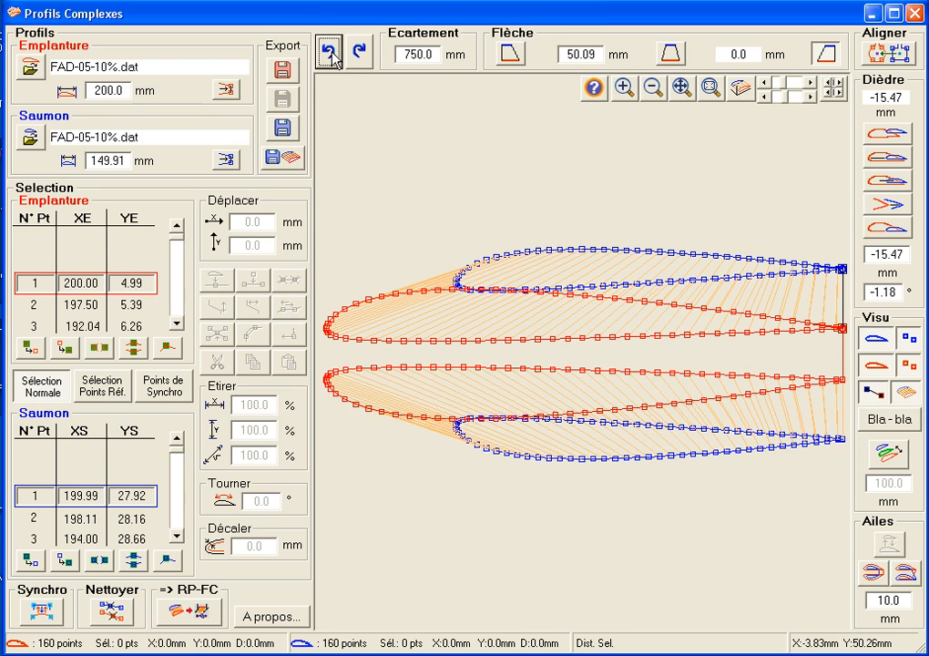
left_click(331, 54)
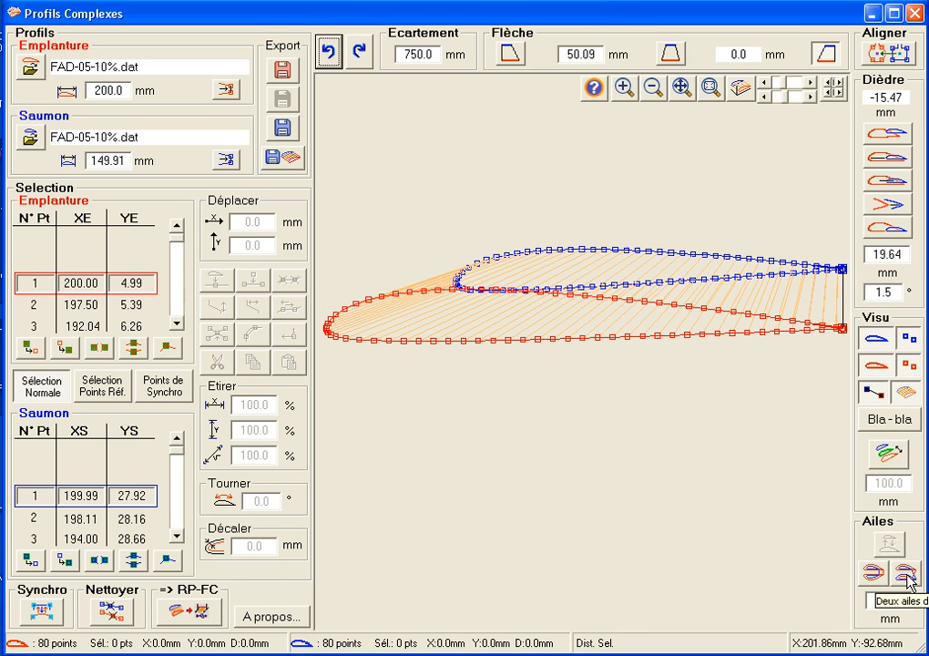
left_click(908, 575)
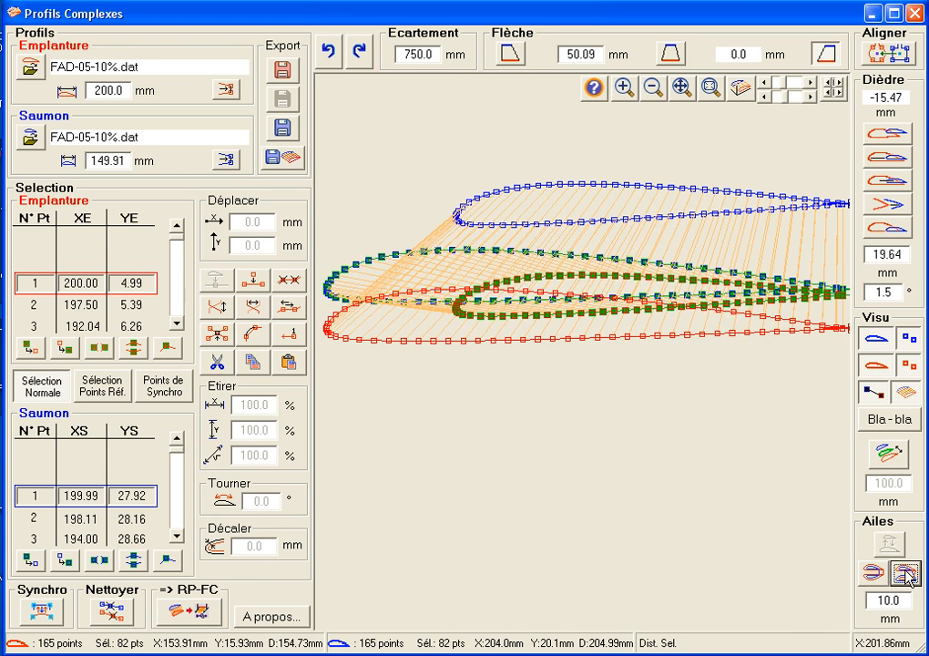
- Examine the reversed two-wing layout in 3D from several viewing angles, down to an edge-on view
left_click(740, 89)
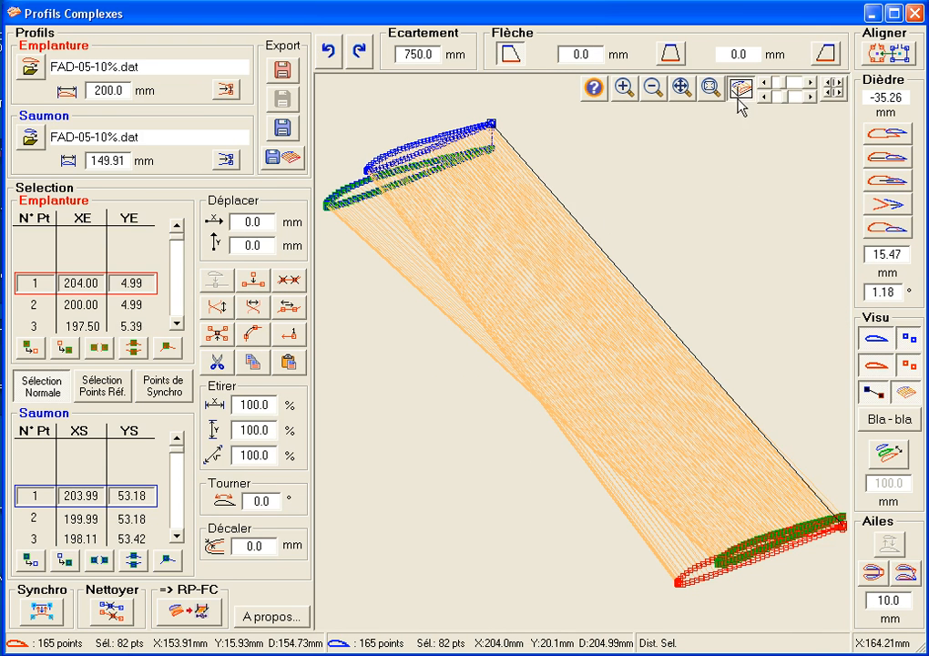
left_click(812, 97)
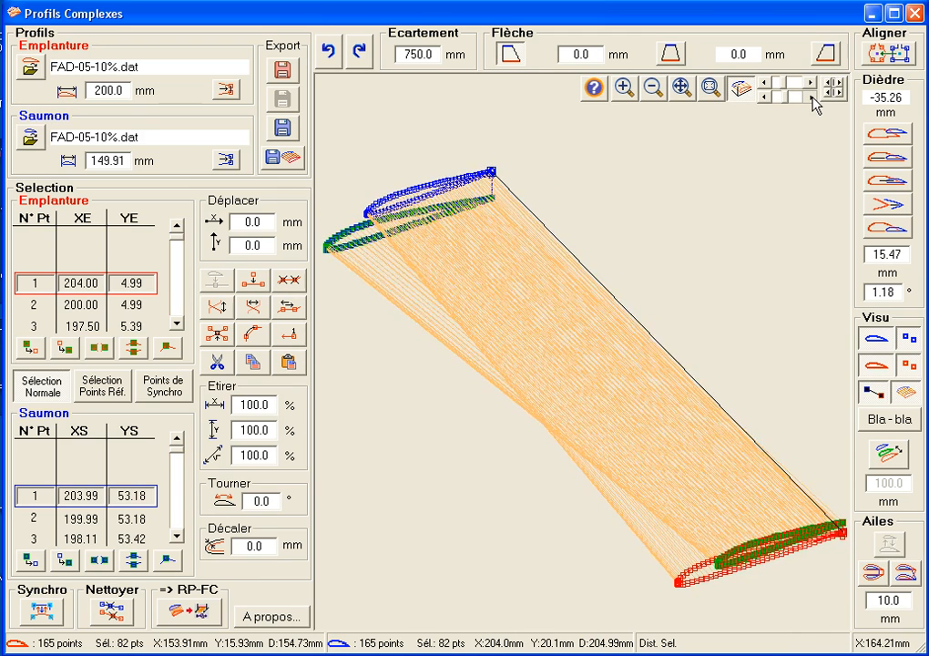
left_click(812, 97)
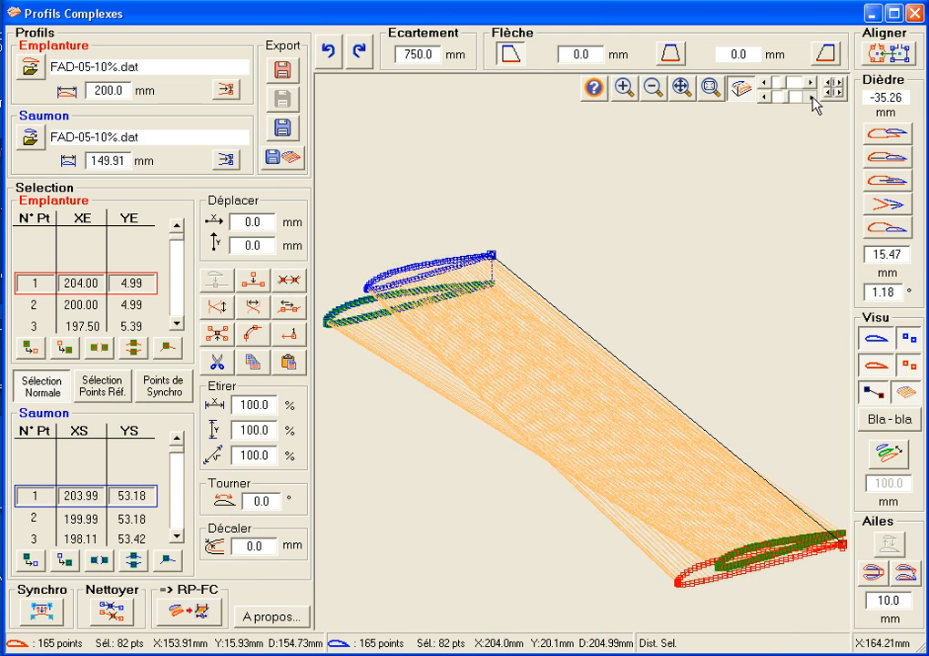
left_click(812, 98)
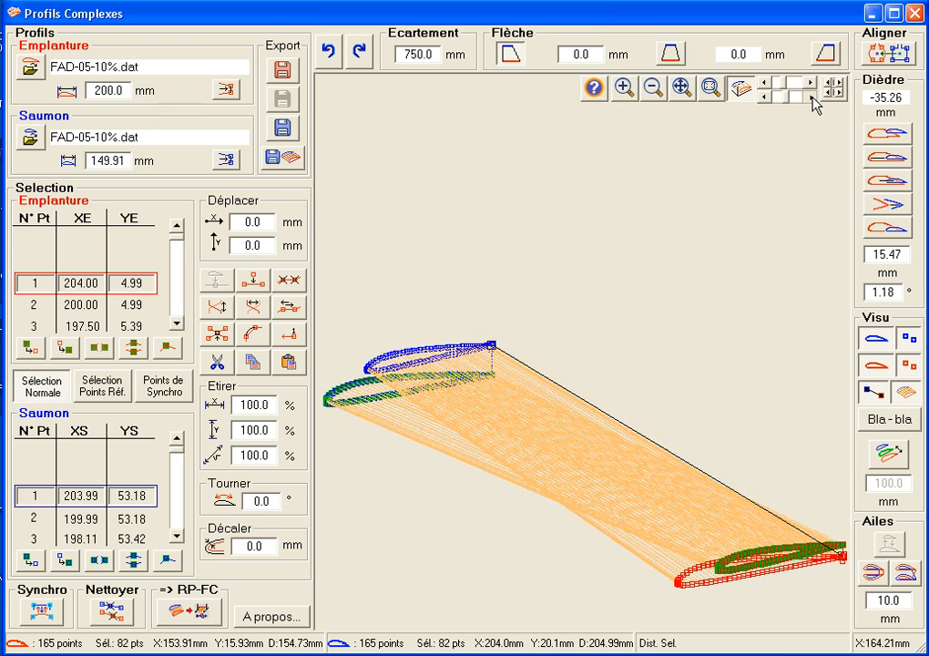
left_click(813, 97)
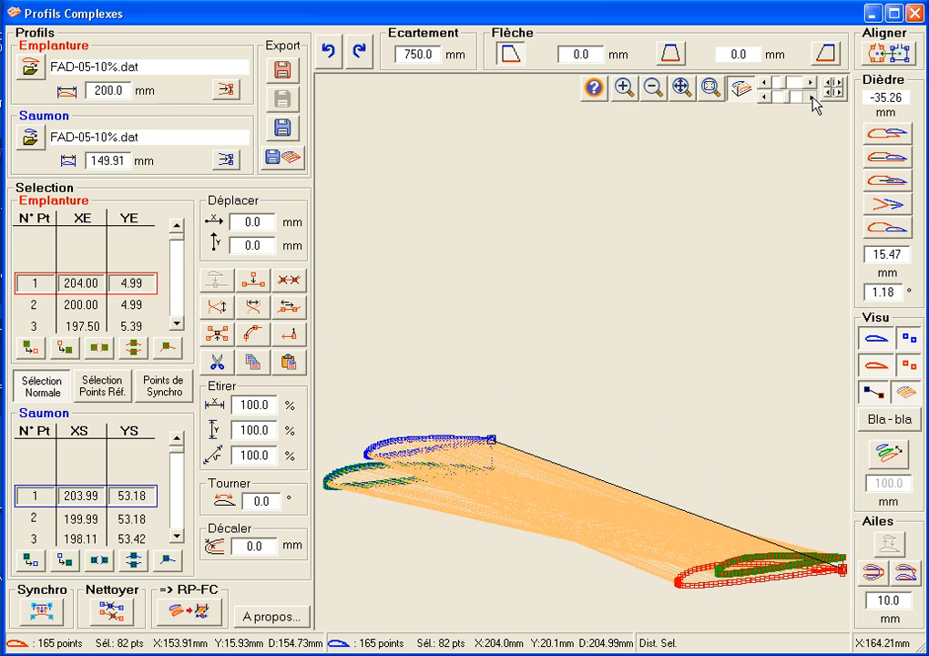
left_click(812, 98)
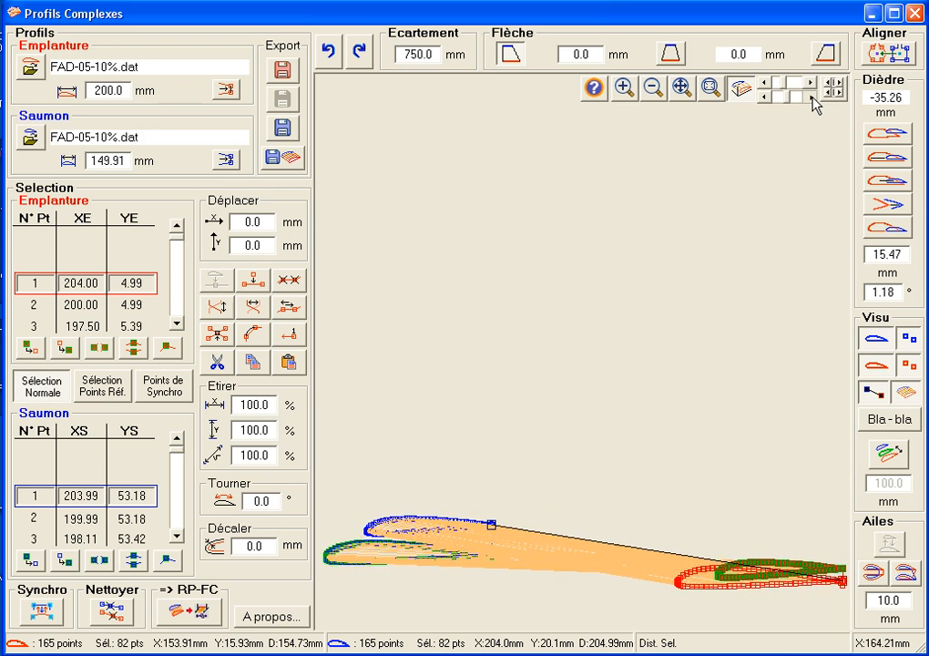
left_click(812, 97)
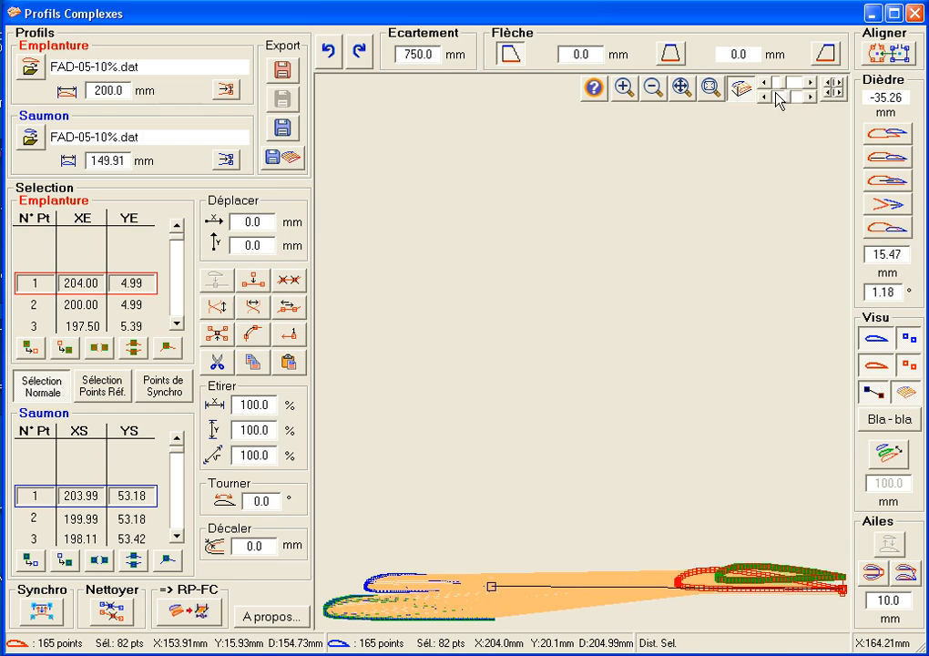
left_click(764, 83)
left_click(808, 85)
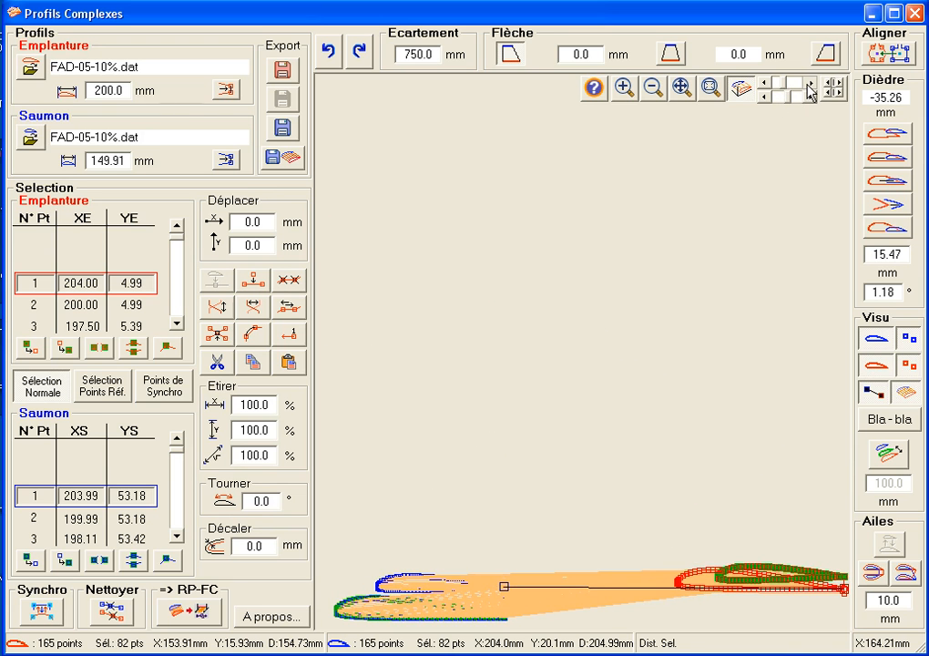
left_click(808, 86)
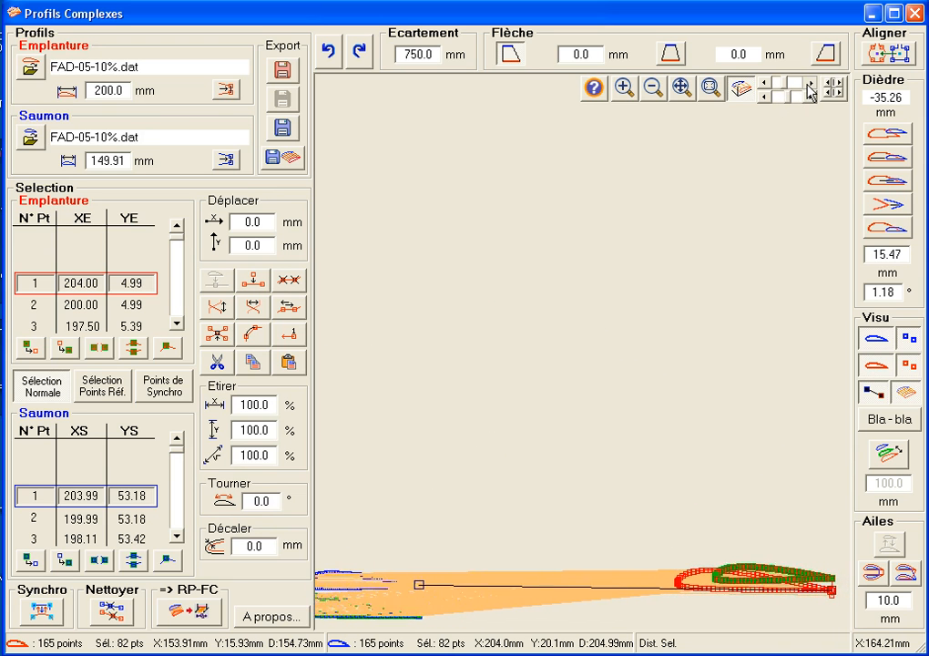
- Undo the reversed layout with 10 mm spacing and lay out two wings with root and tip reversed, 30 mm apart
left_click(336, 53)
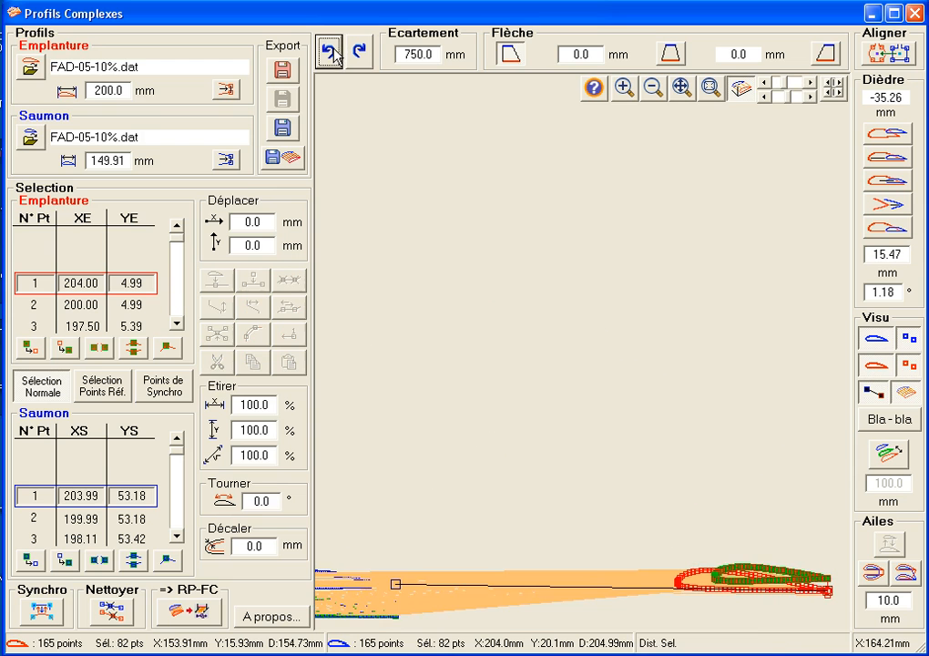
left_click(740, 89)
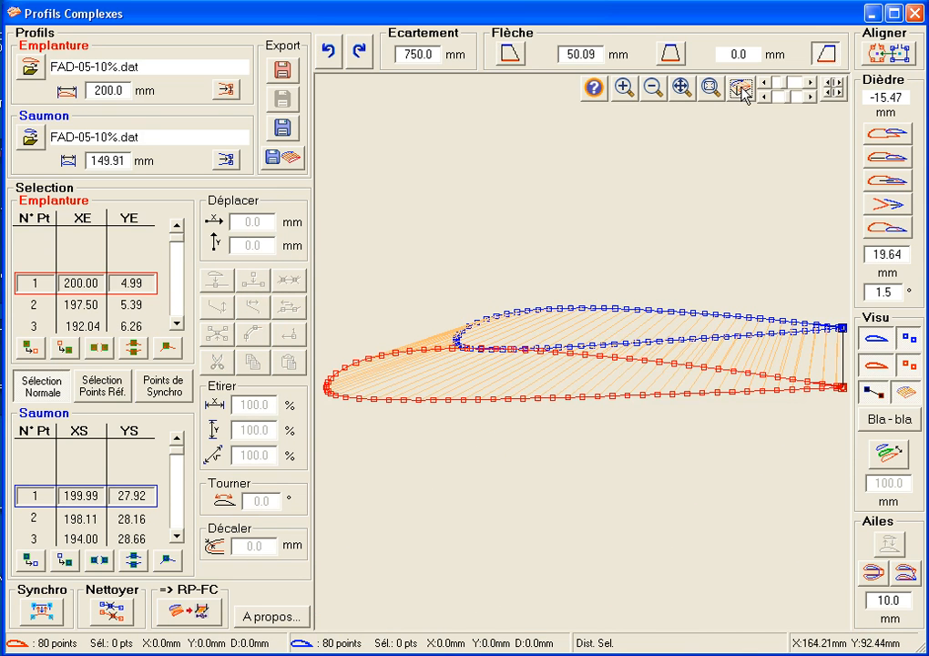
double_click(895, 600)
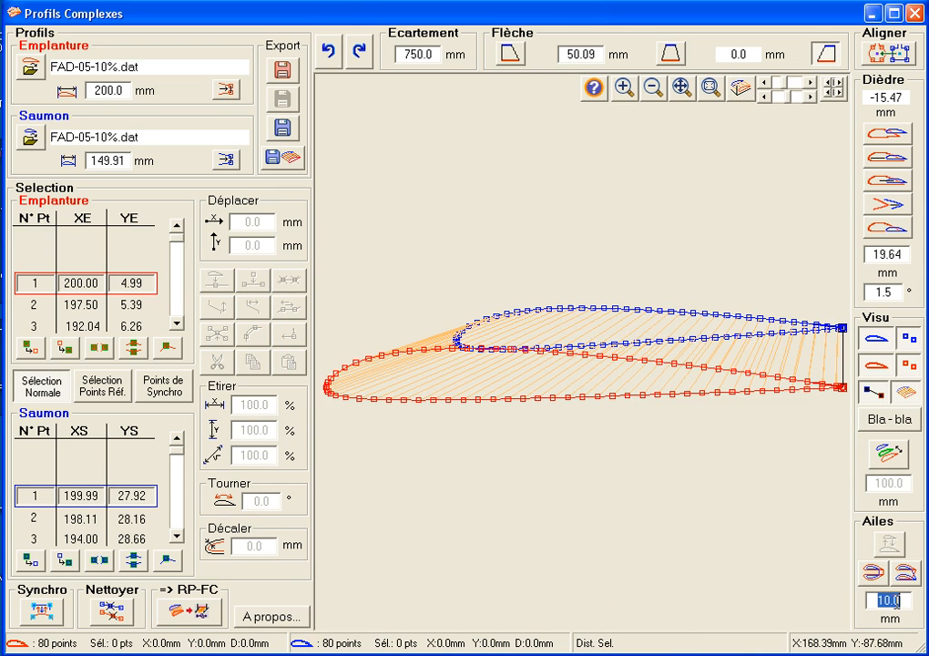
type("30")
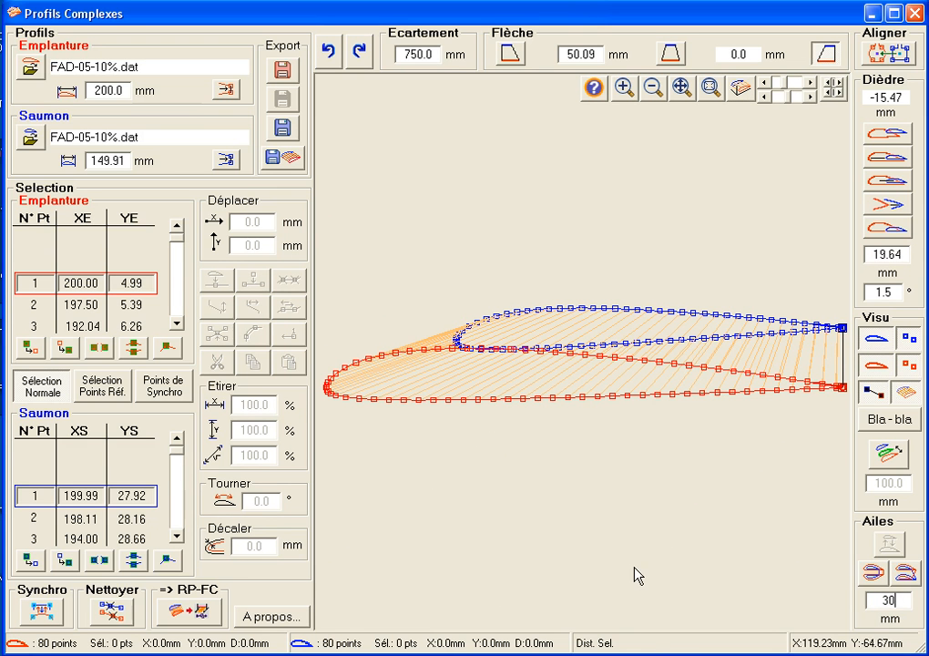
left_click(909, 574)
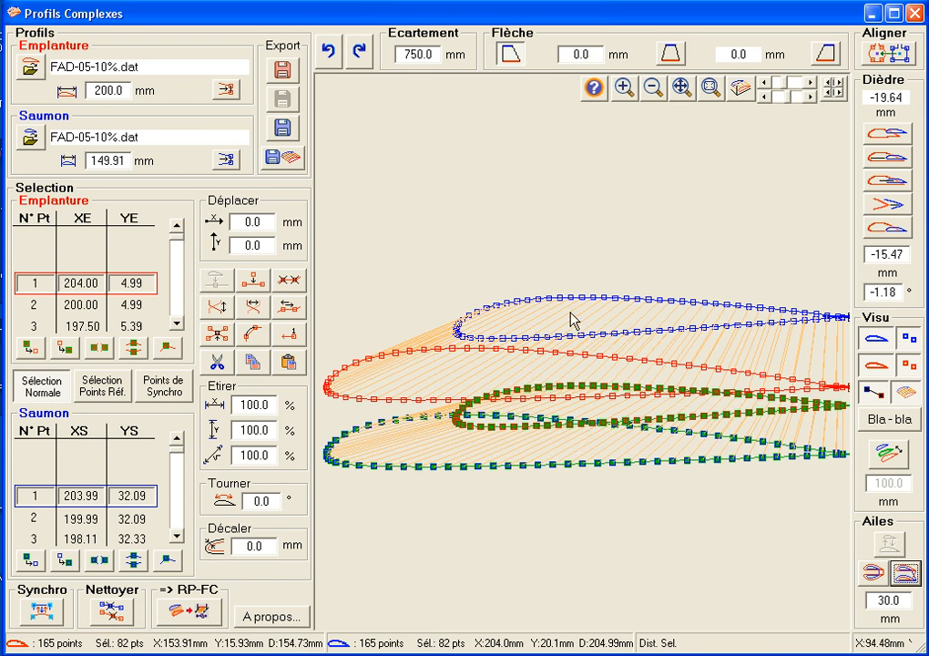
- Examine the reversed two-wing layout with 30 mm spacing in 3D from several viewing angles
left_click(738, 89)
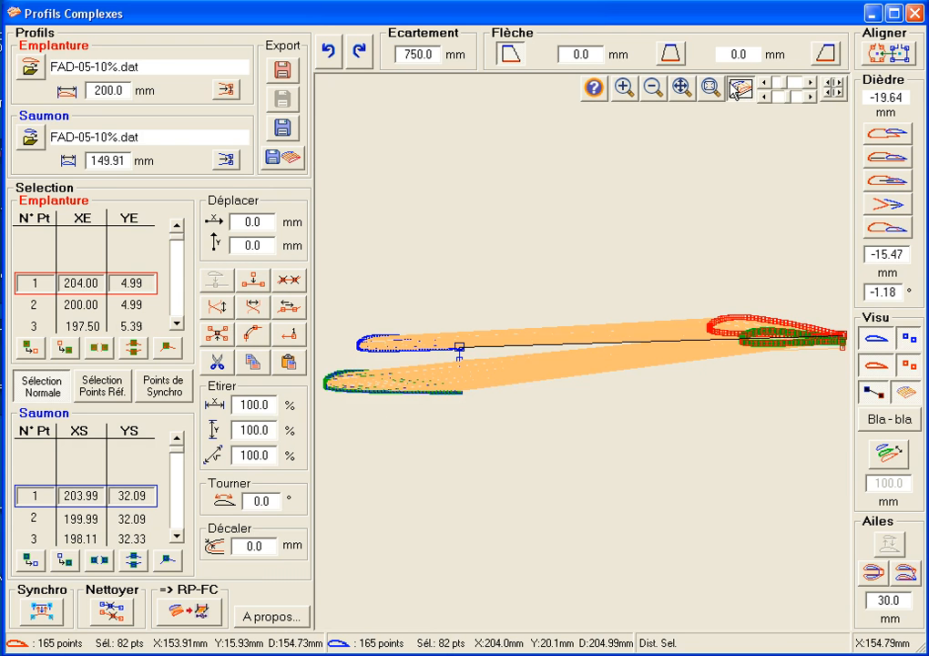
left_click(809, 96)
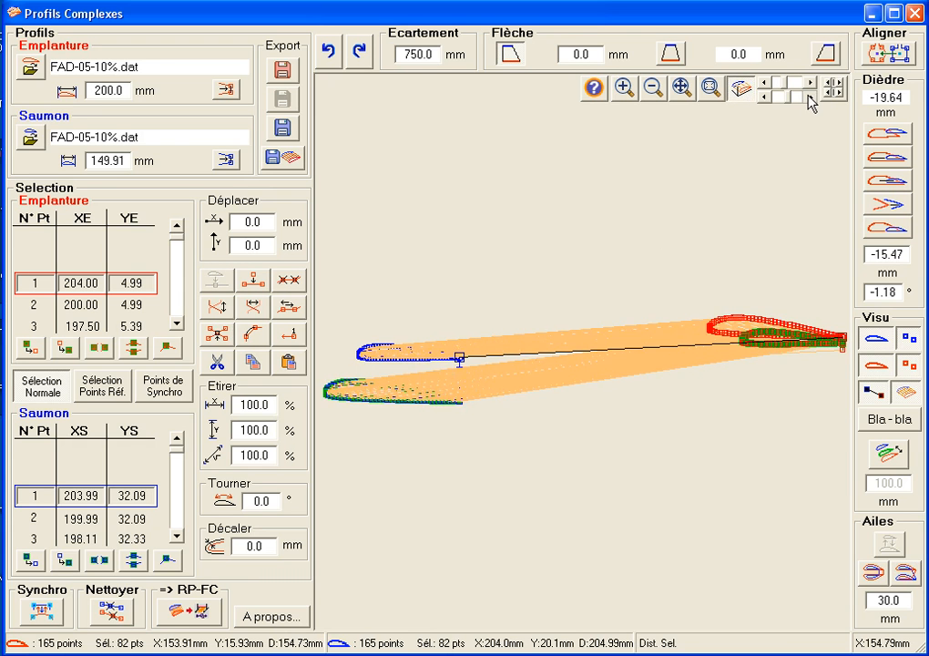
left_click(808, 97)
left_click(809, 97)
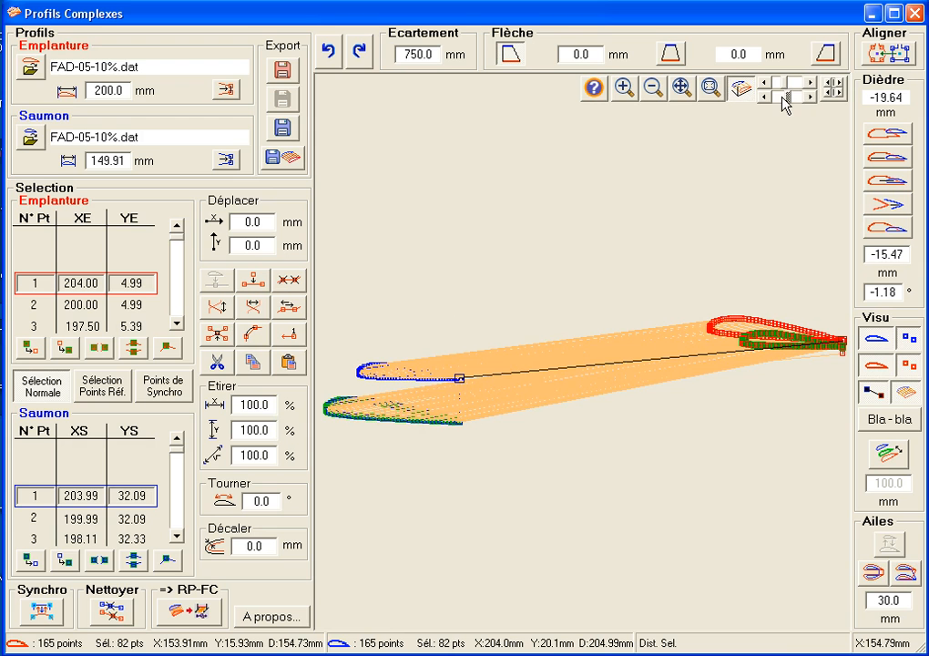
left_click(800, 84)
left_click(799, 85)
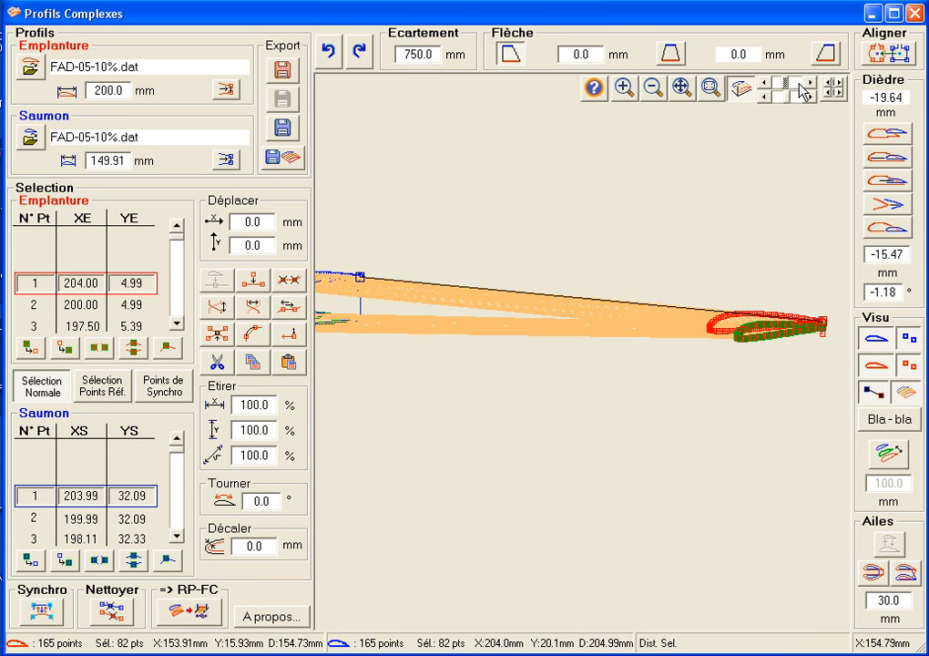
left_click(800, 83)
left_click(800, 84)
left_click(799, 84)
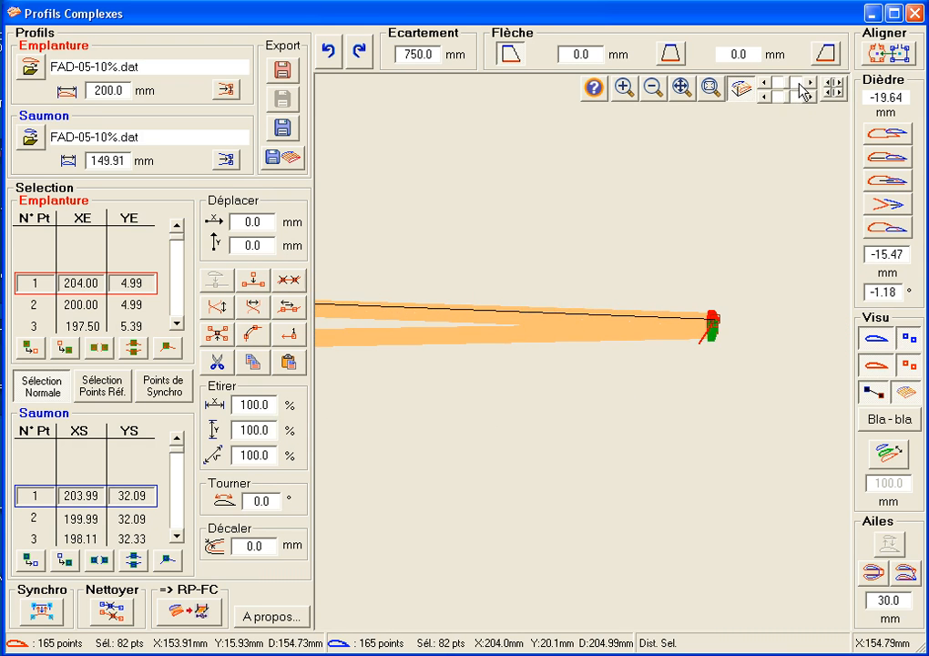
left_click(799, 84)
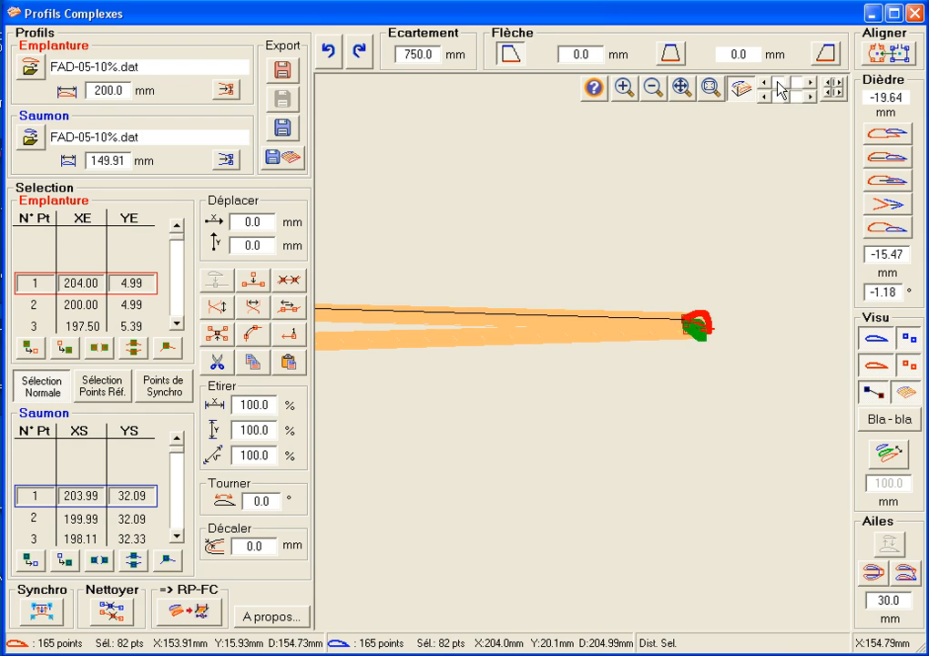
left_click(779, 84)
left_click(779, 85)
left_click(780, 84)
left_click(780, 85)
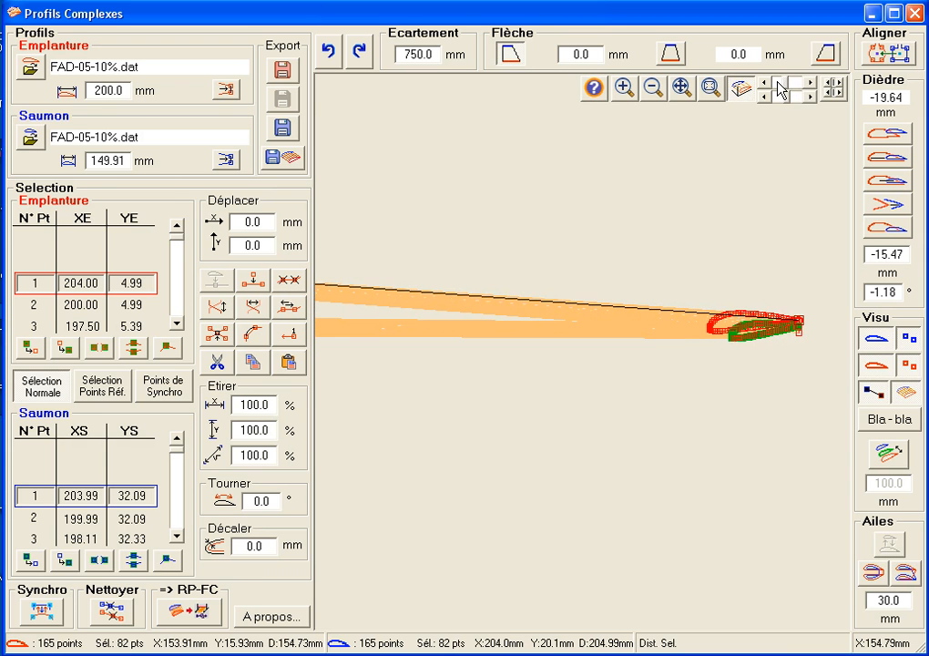
left_click(780, 85)
left_click(780, 86)
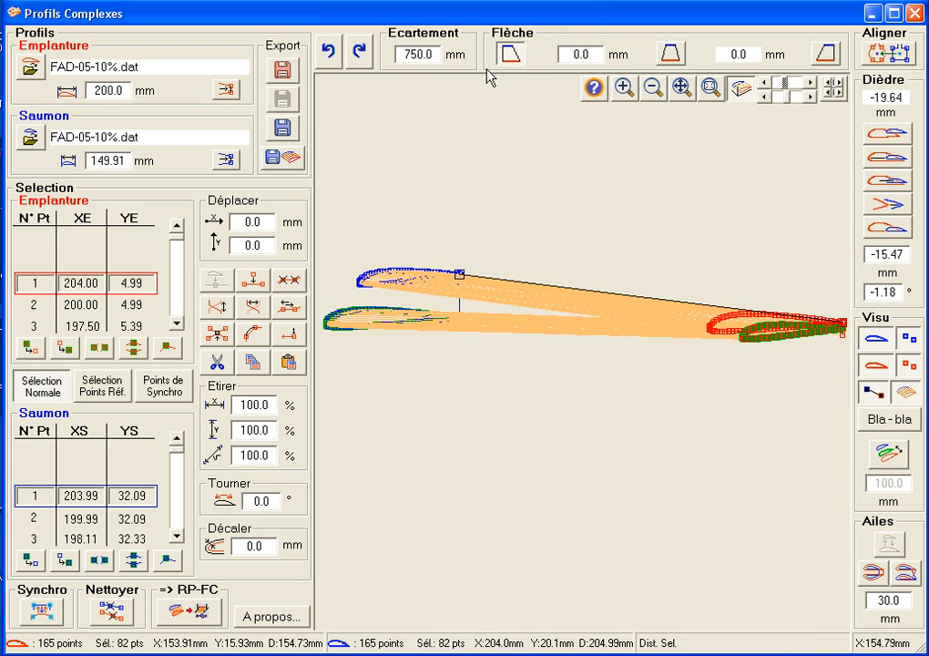
- Undo the reversed two-wing layout and set the dihedral so the upper surfaces of the root and tip profiles are level
left_click(328, 51)
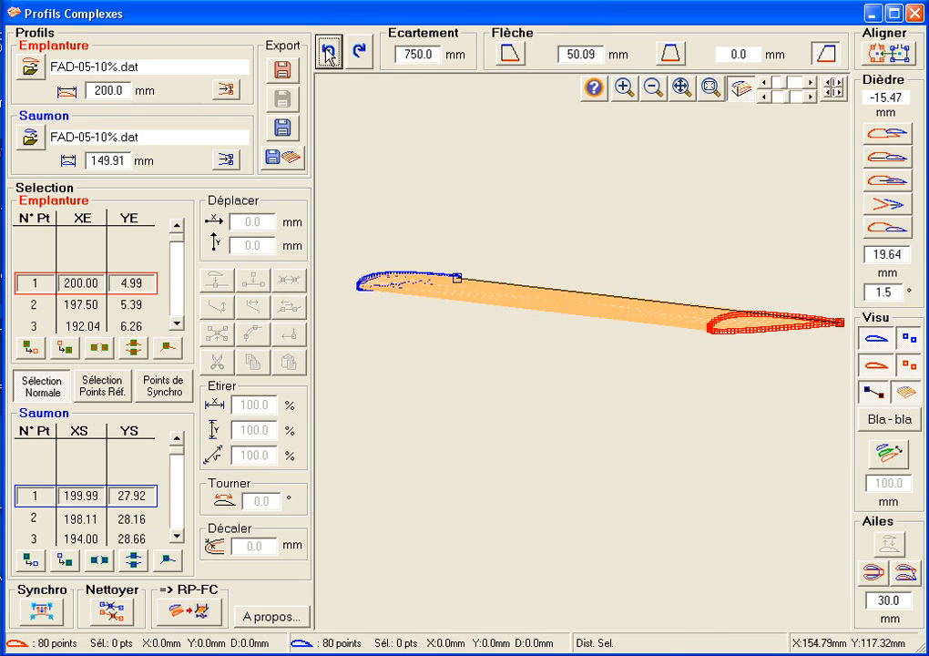
left_click(742, 90)
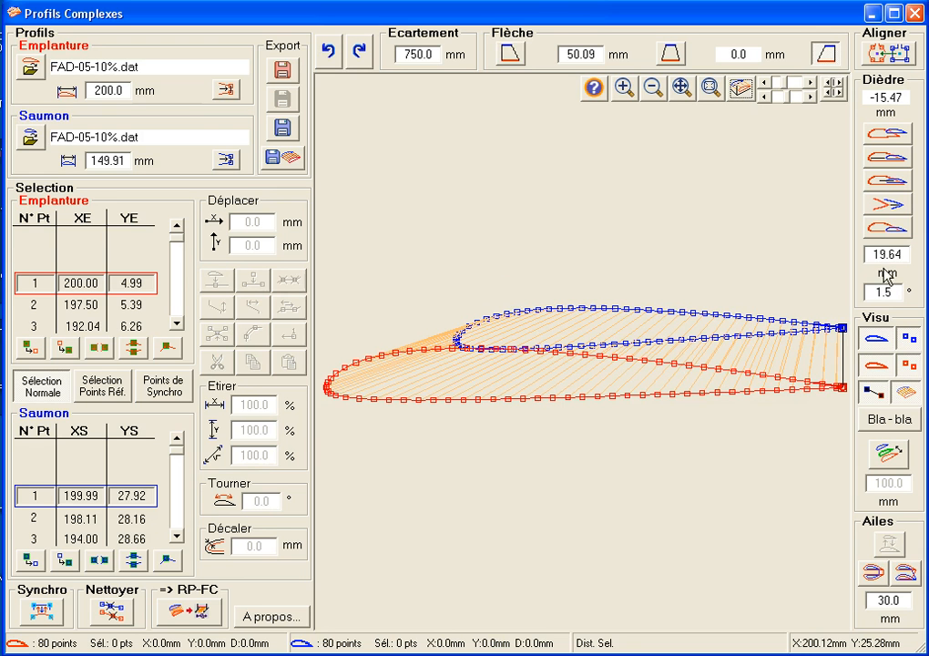
left_click(891, 135)
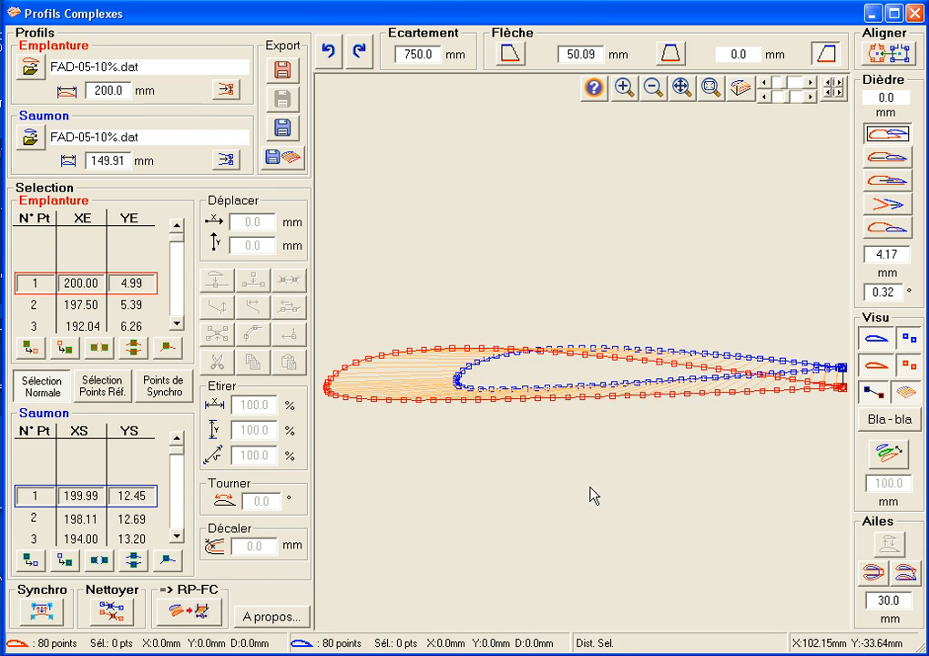
- Lay out two upper-surface-aligned wings with root and tip reversed, 30 mm apart, and check the layout in 3D
left_click(904, 574)
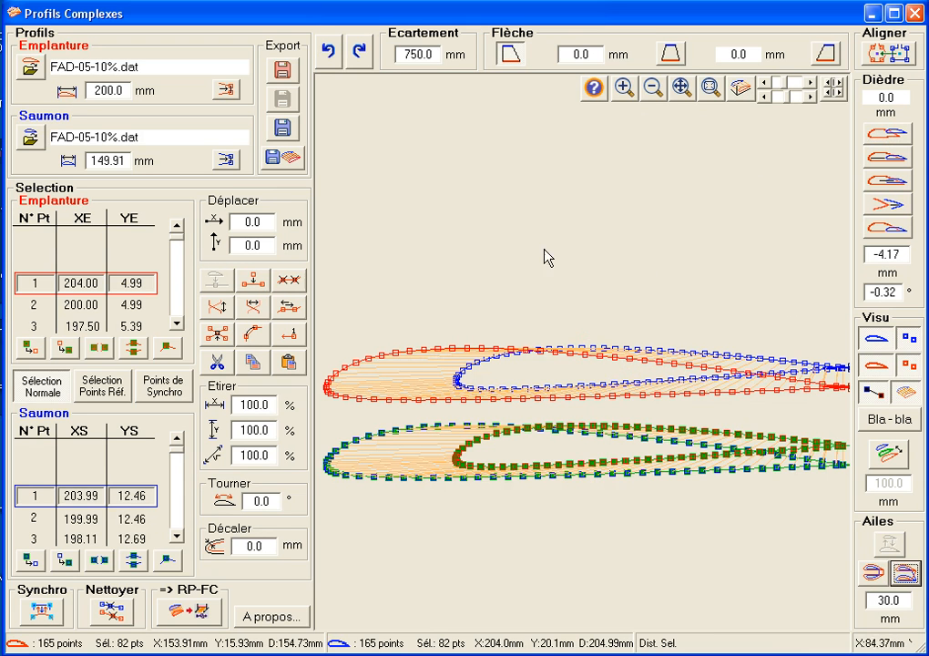
left_click(742, 91)
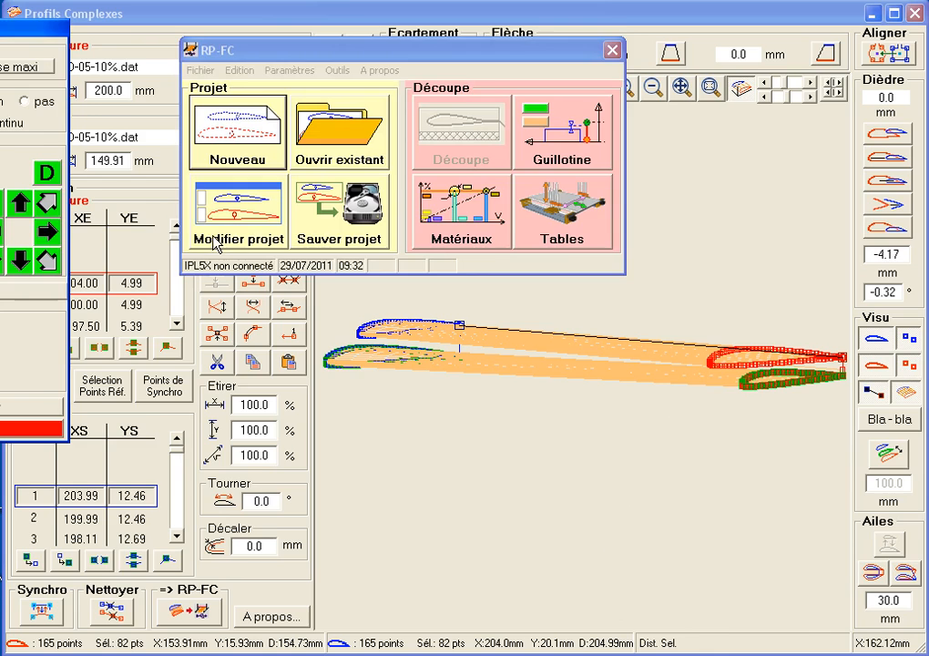
- Send the two-wing layout to RP-FC and import its root and tip profiles into a new cutting project there
left_click(210, 111)
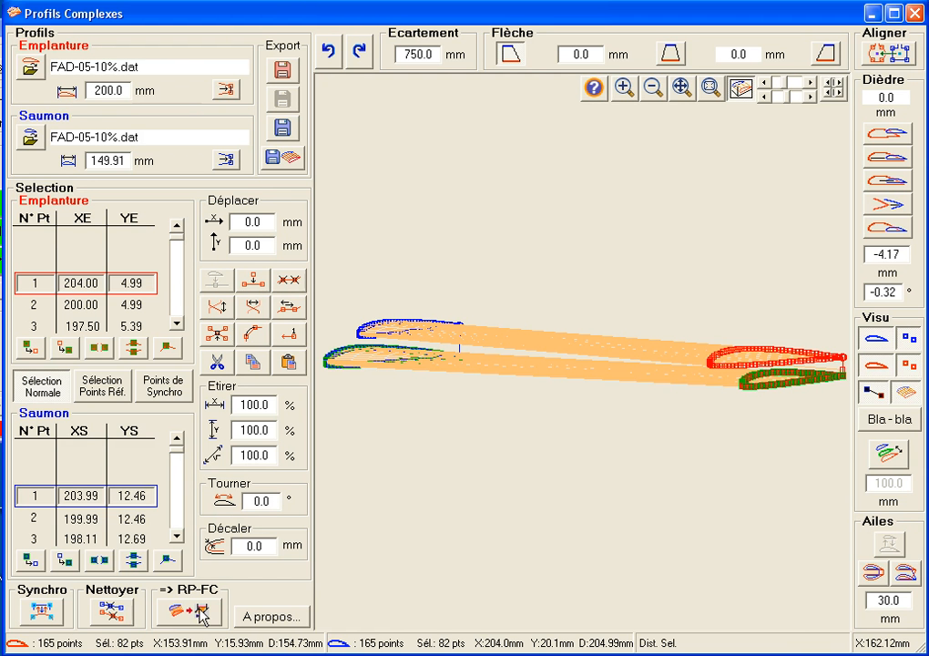
left_click(202, 616)
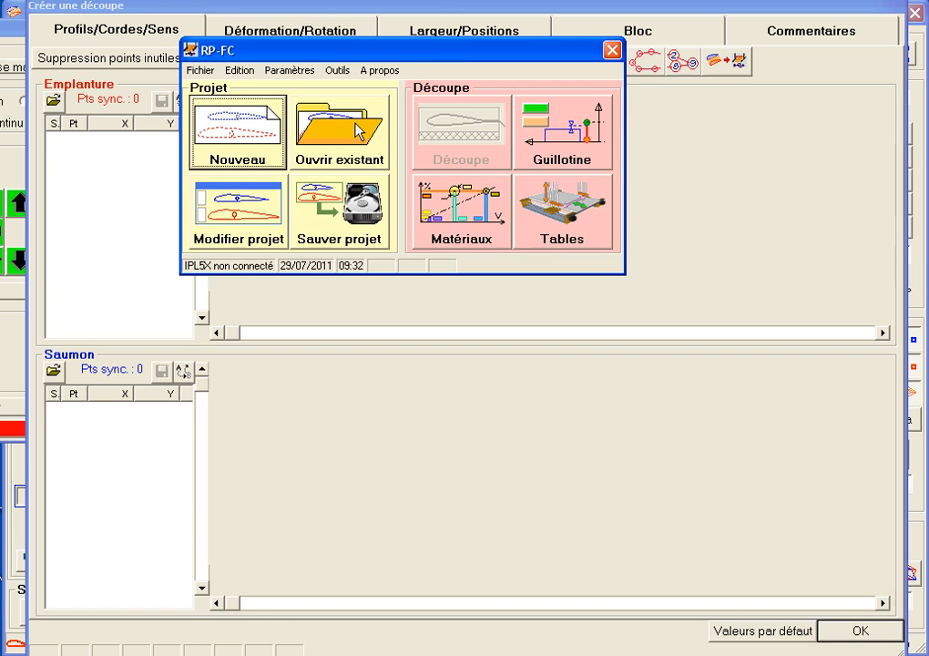
left_click(439, 7)
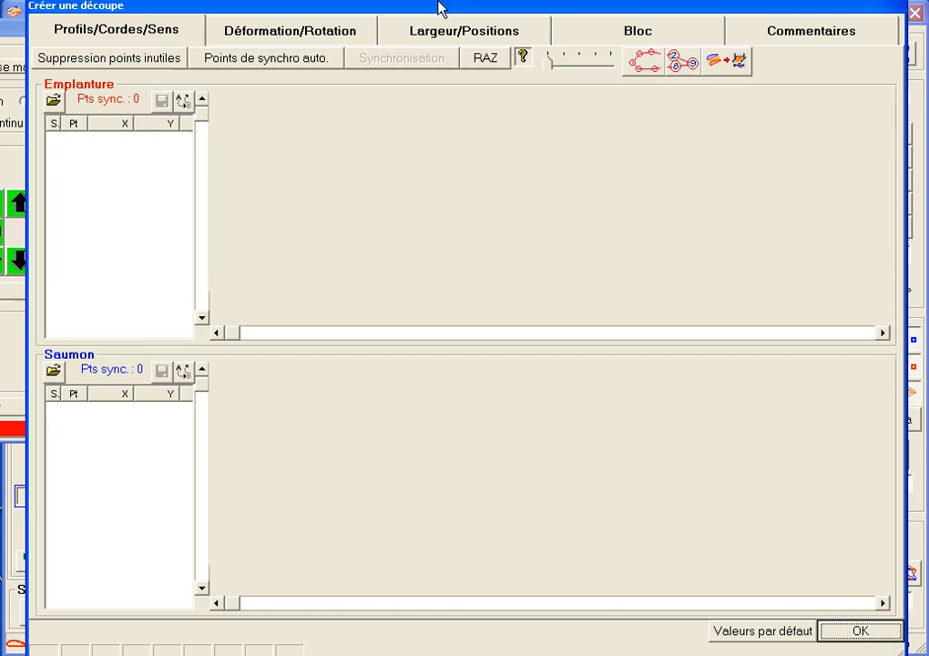
left_click(733, 68)
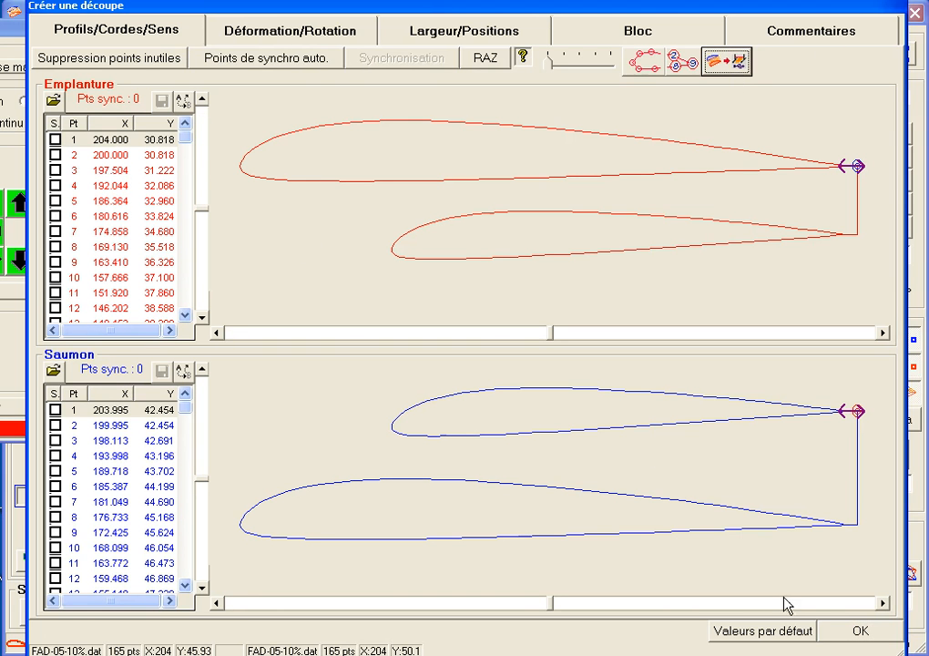
- Give the foam block 5 mm margins and a thickness of 60 mm, and validate the cutting project
left_click(610, 34)
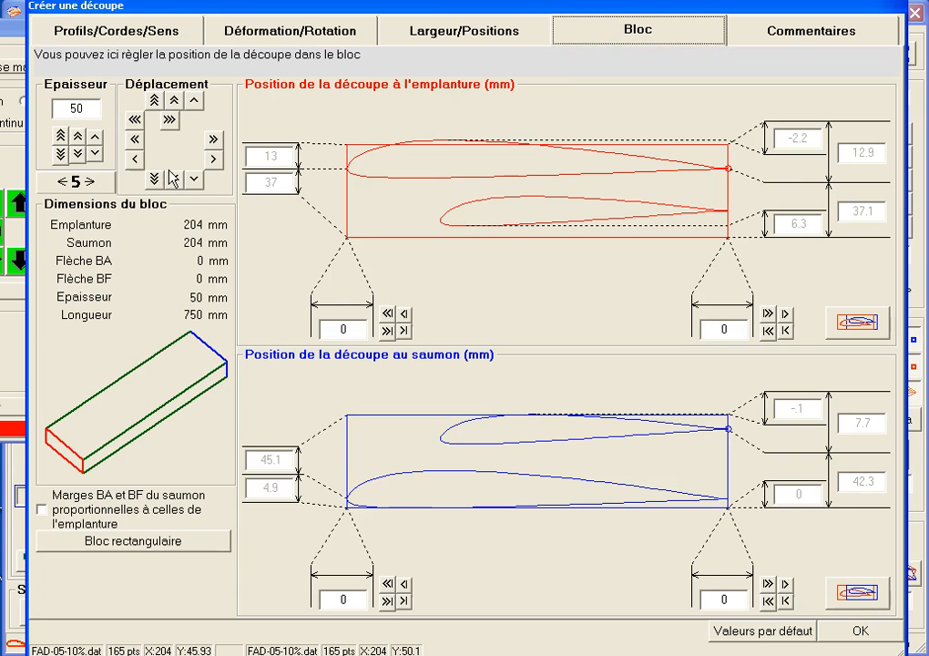
left_click(91, 186)
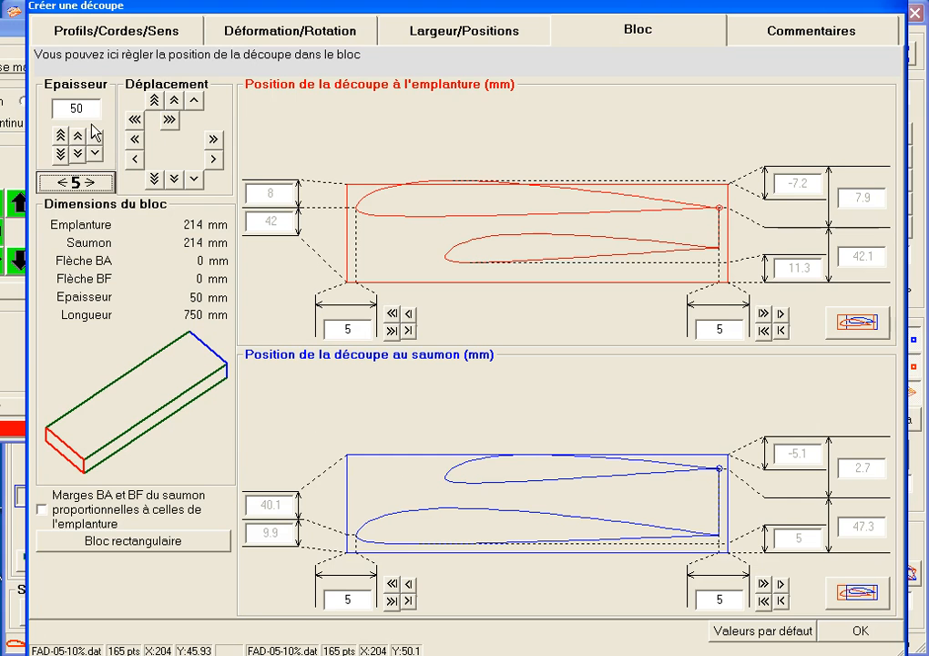
left_click(60, 136)
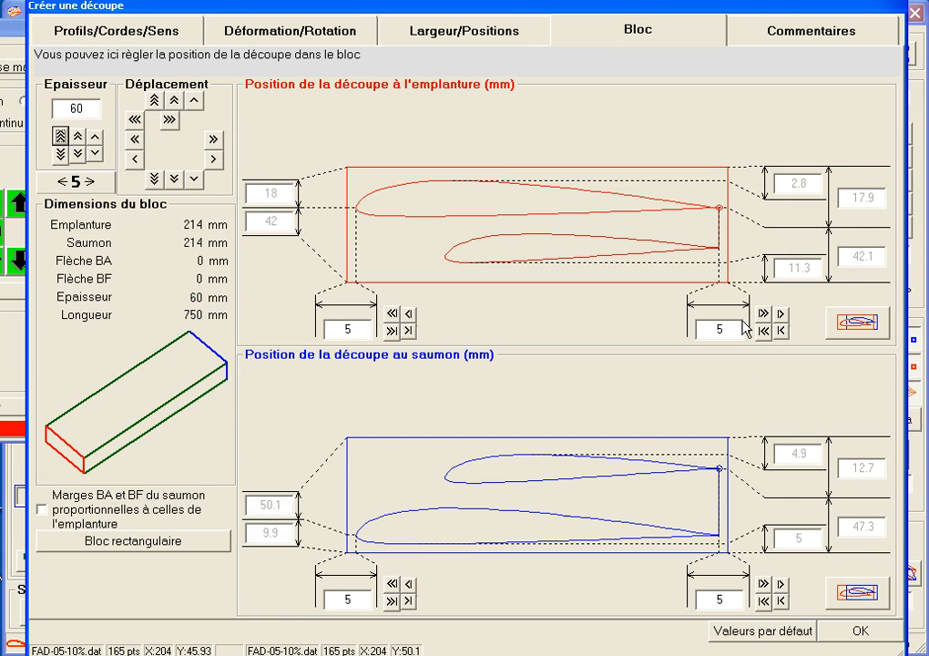
left_click(859, 632)
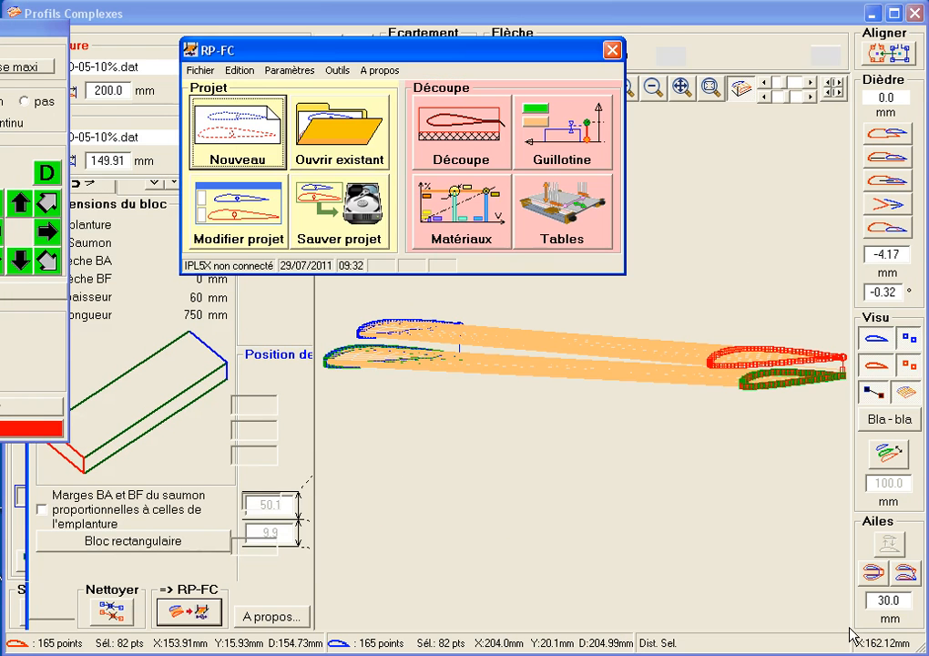
- Open the cutting module for the two-wing project
left_click(451, 118)
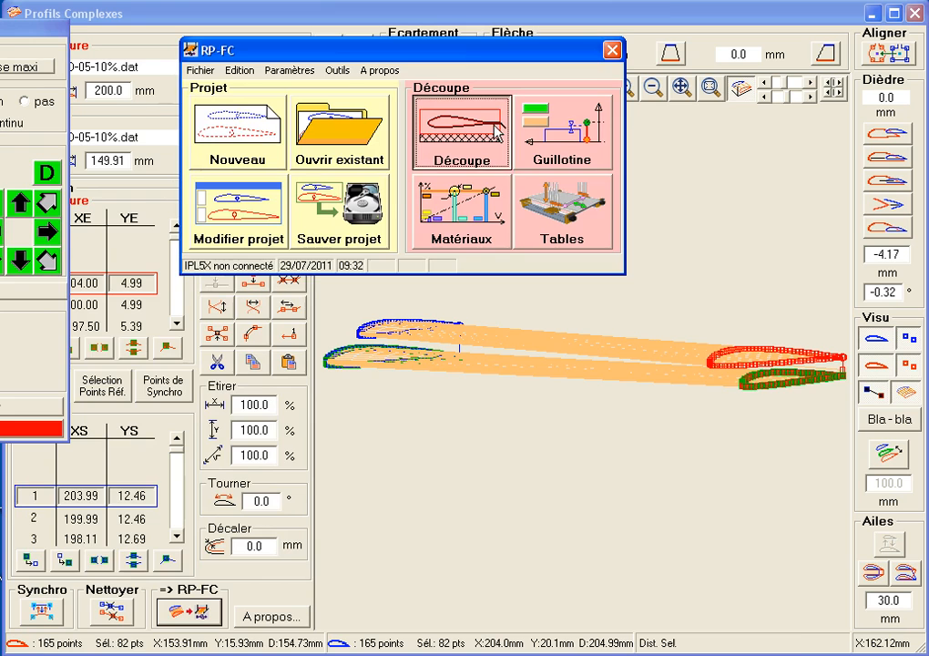